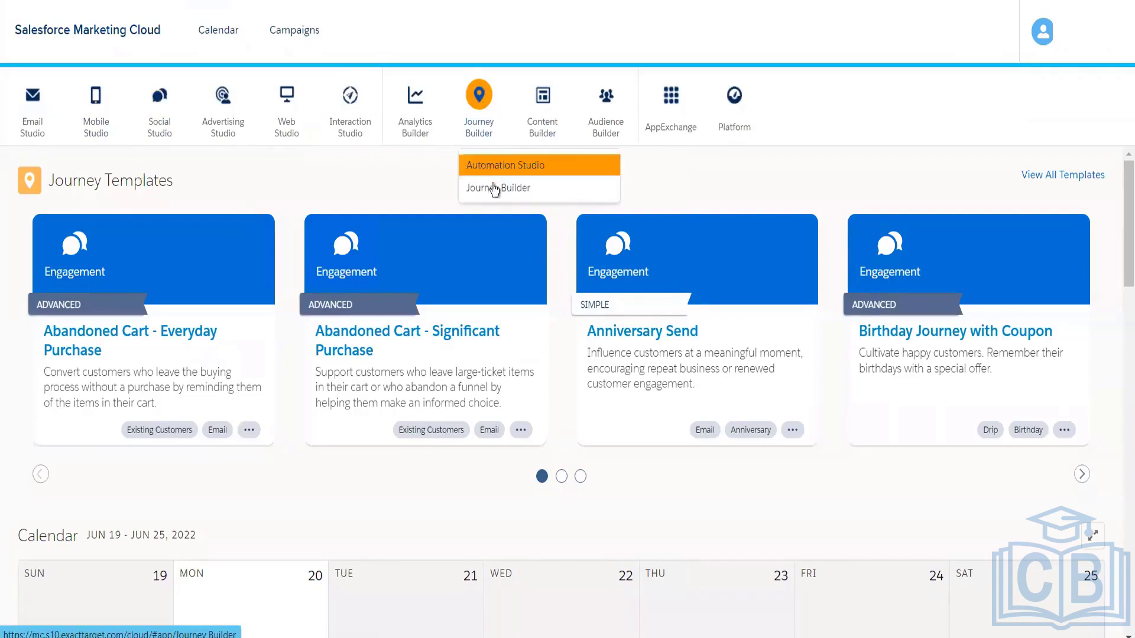
Step: Open Journey Builder from the Marketing Cloud home page
left_click(530, 189)
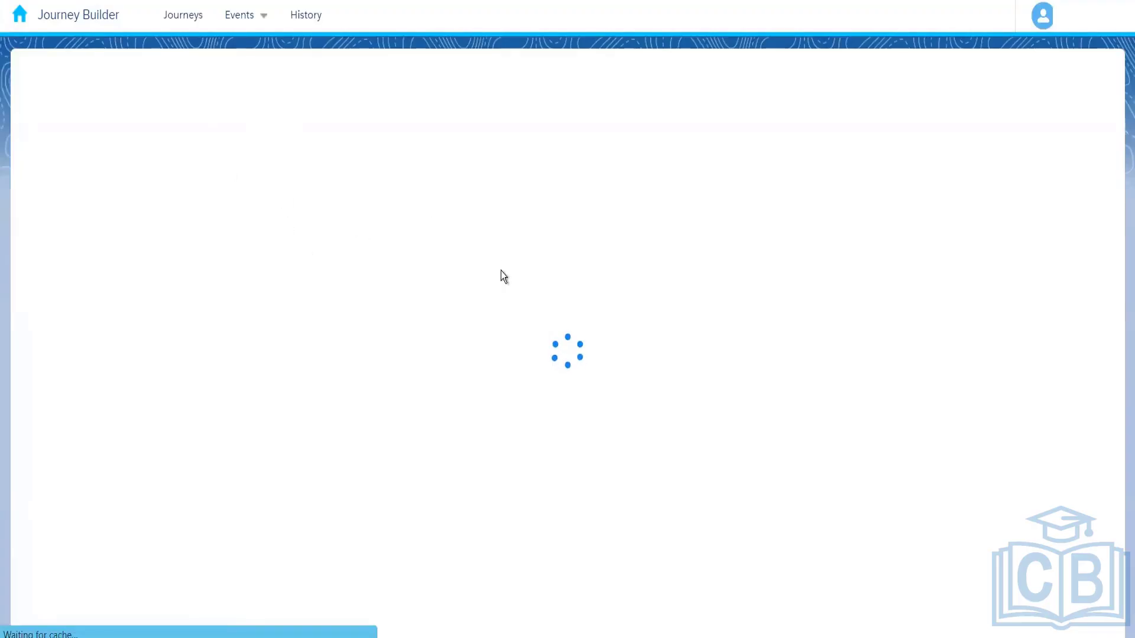
key("XF86MonBrightnessUp")
key("XF86MonBrightnessUp")
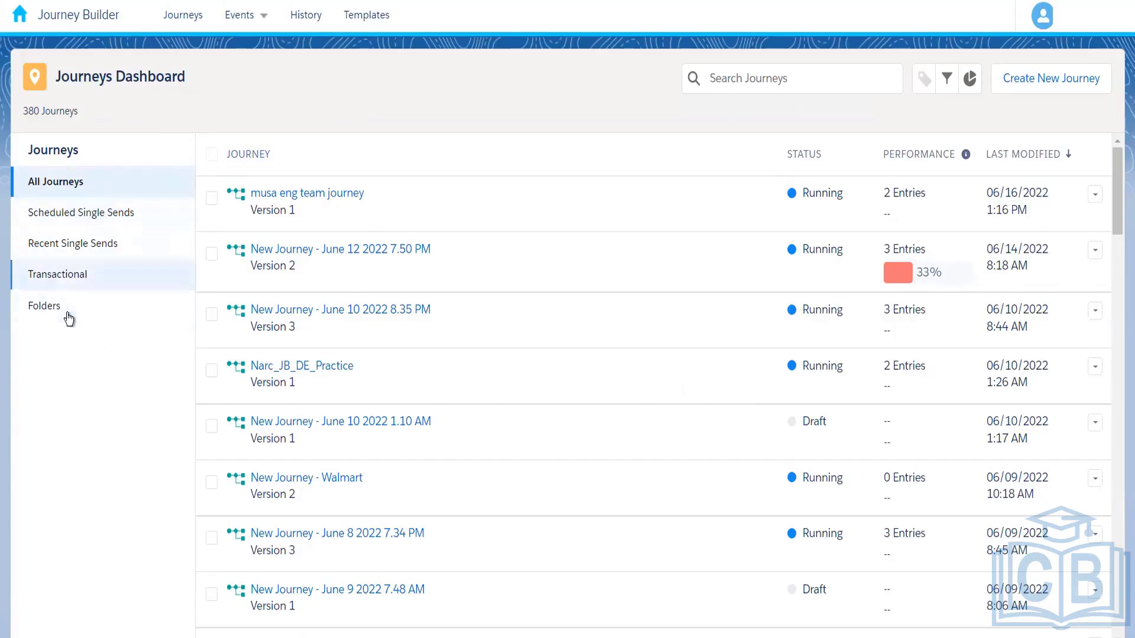
Step: Look through the journey folders, transactional journeys and scheduled single sends, and return to the list of all journeys
left_click(149, 314)
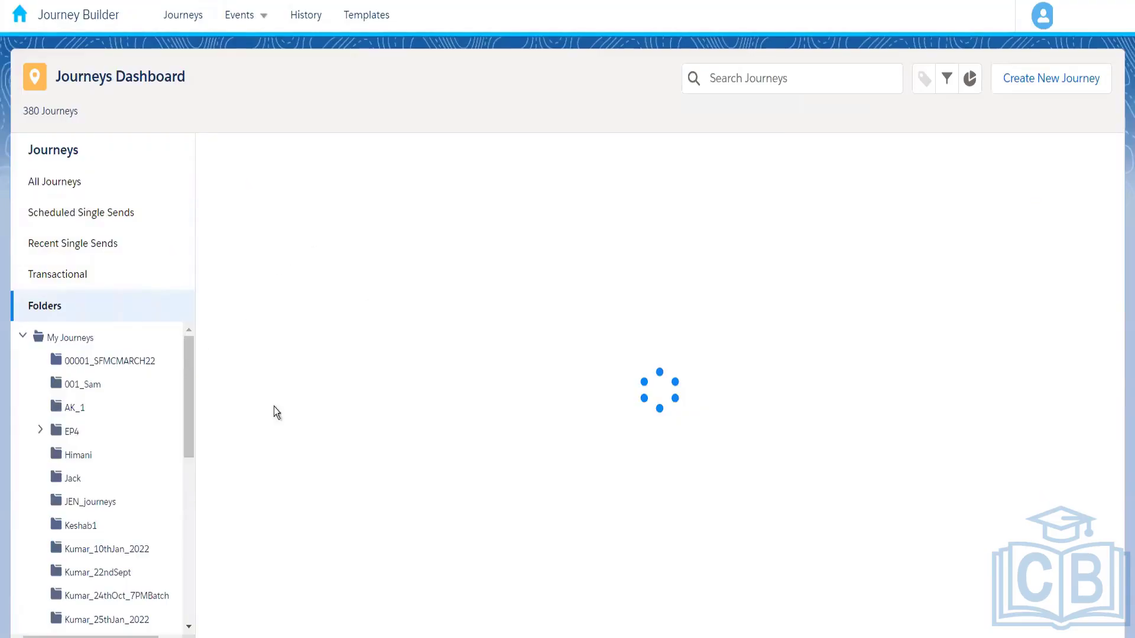
left_click(85, 276)
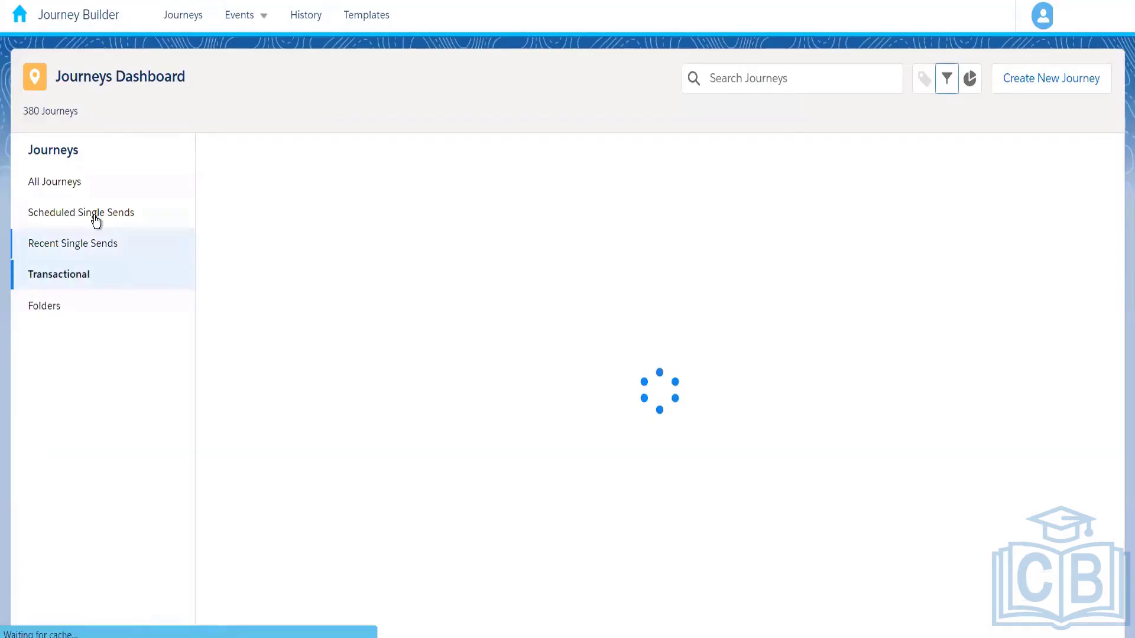
left_click(96, 220)
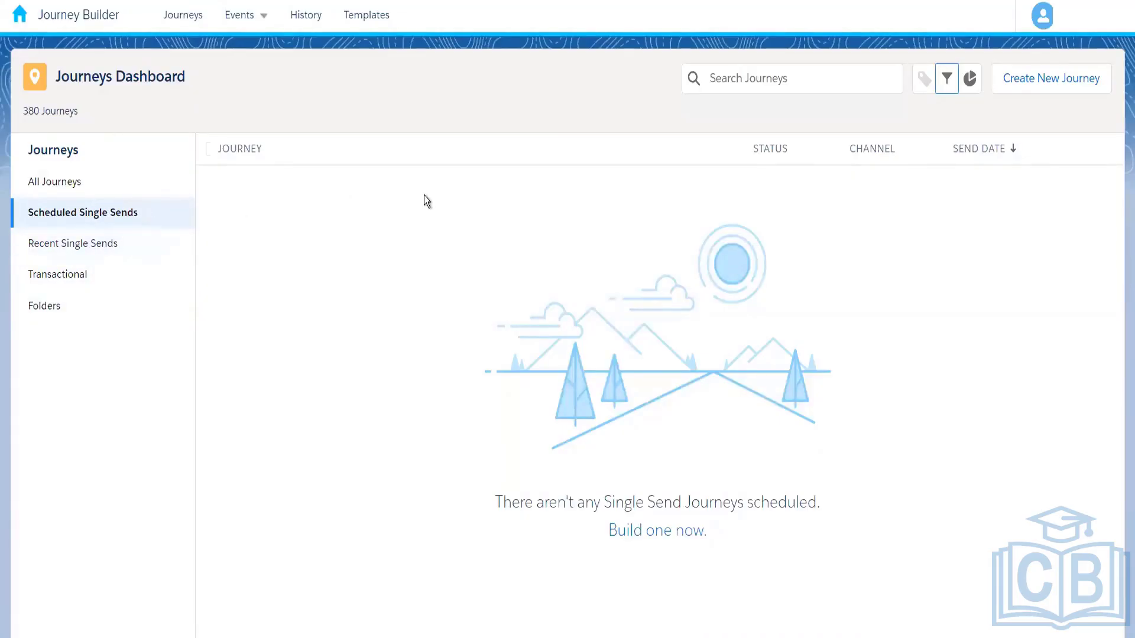
left_click(82, 188)
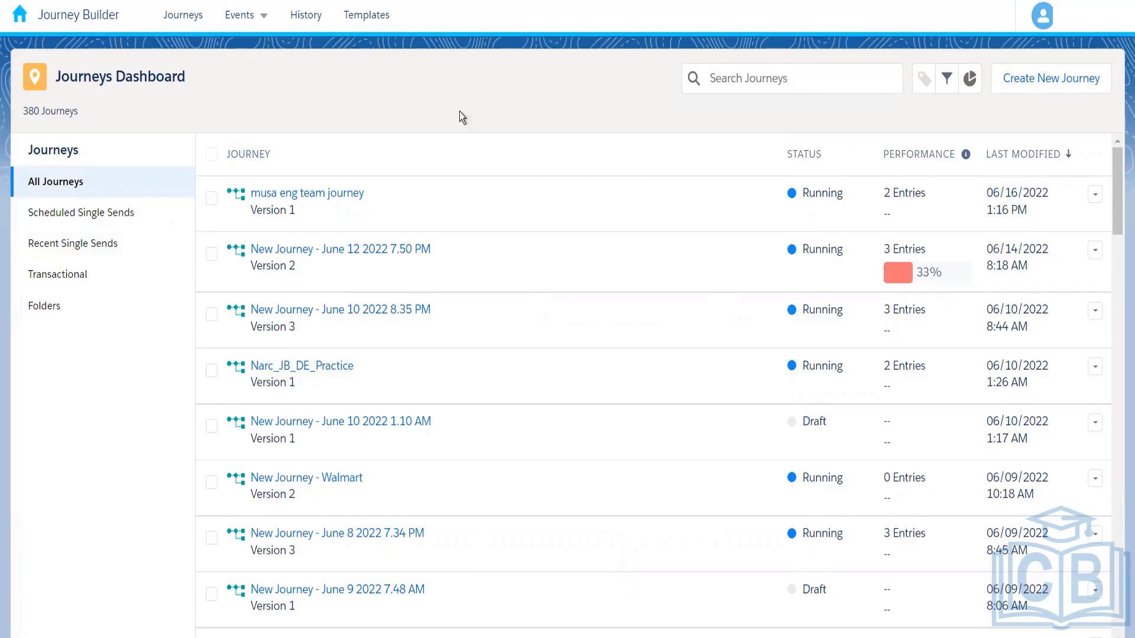
Step: View the Events options and the Journey History records, and return to the Journeys Dashboard
left_click(256, 28)
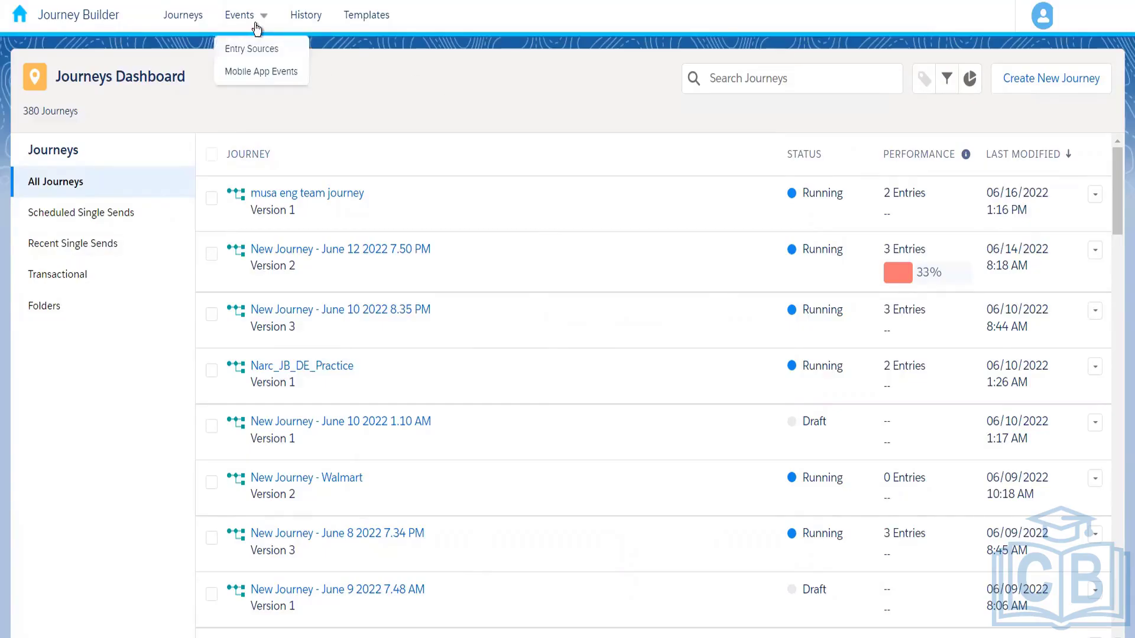
left_click(191, 33)
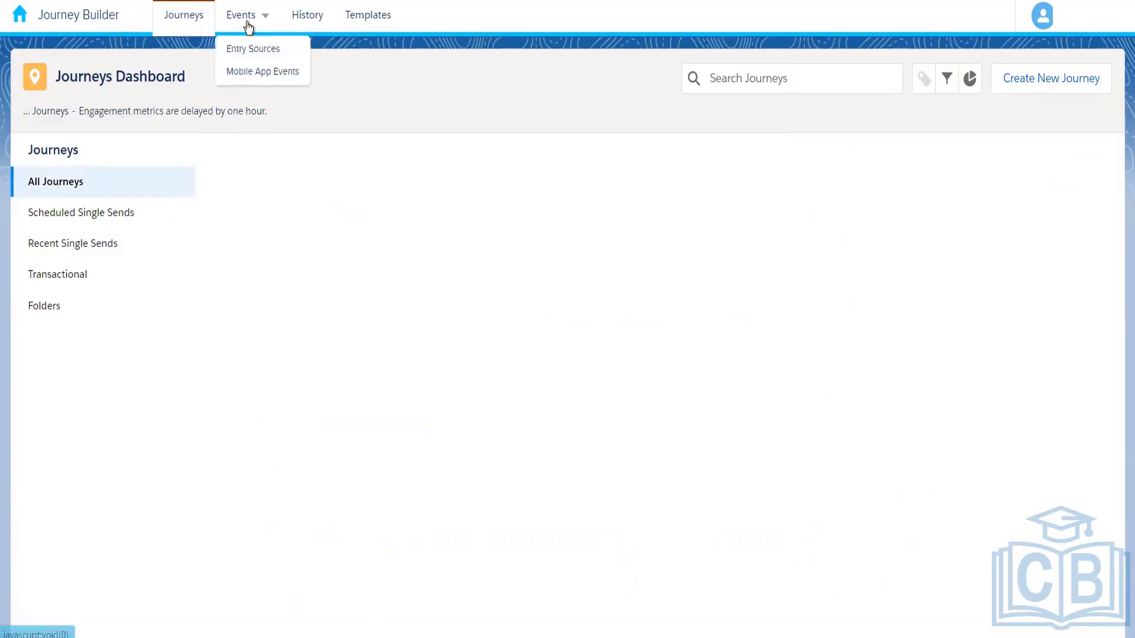
mouse_move(243, 24)
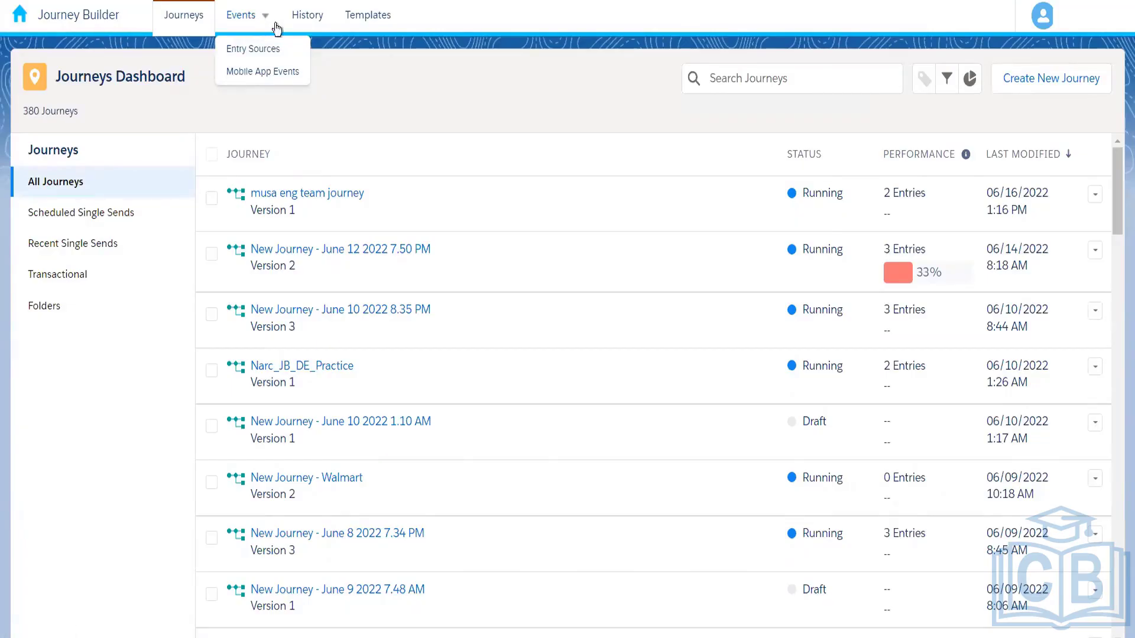
left_click(300, 21)
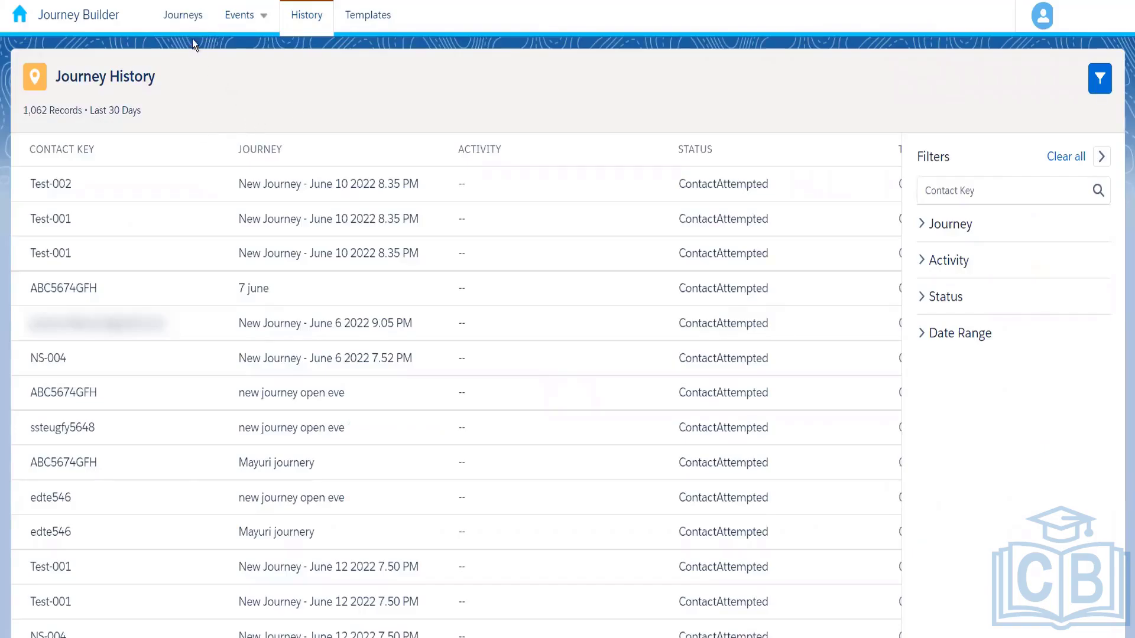
left_click(184, 19)
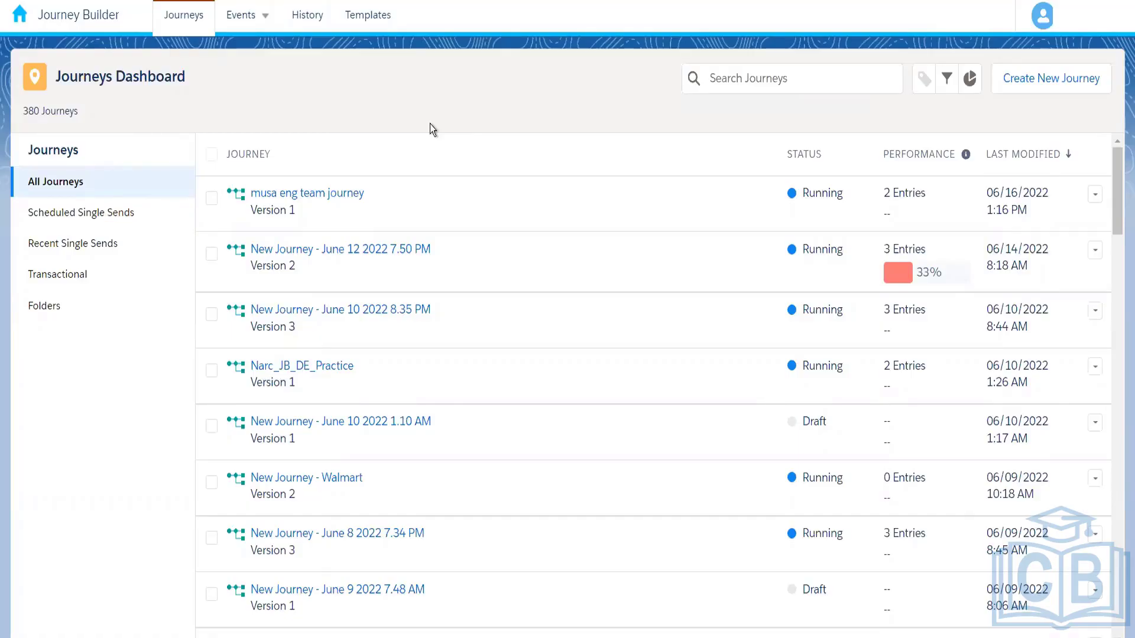
Step: Browse the Salesforce journey templates and return to the Journeys Dashboard
left_click(367, 15)
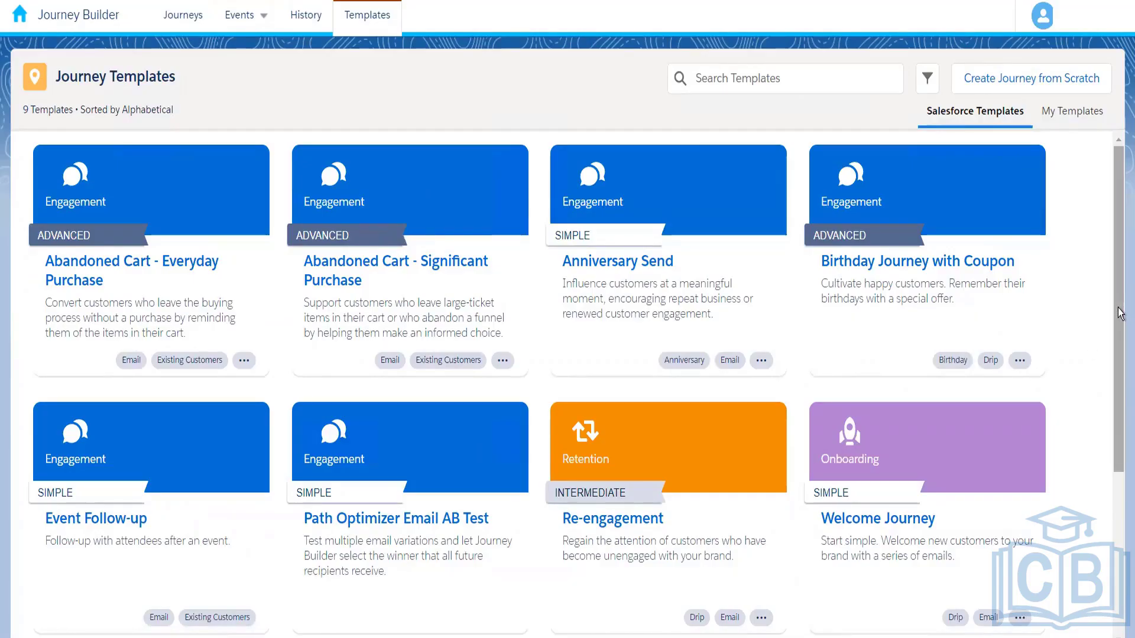
left_click_drag(1119, 313, 1088, 400)
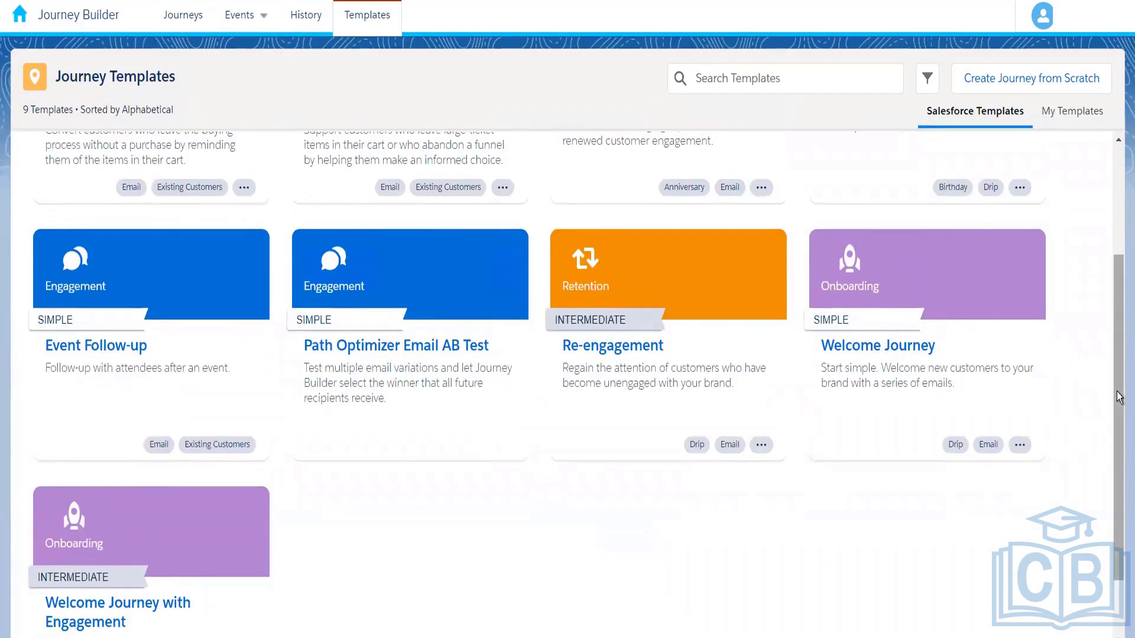
left_click_drag(1114, 393, 1115, 127)
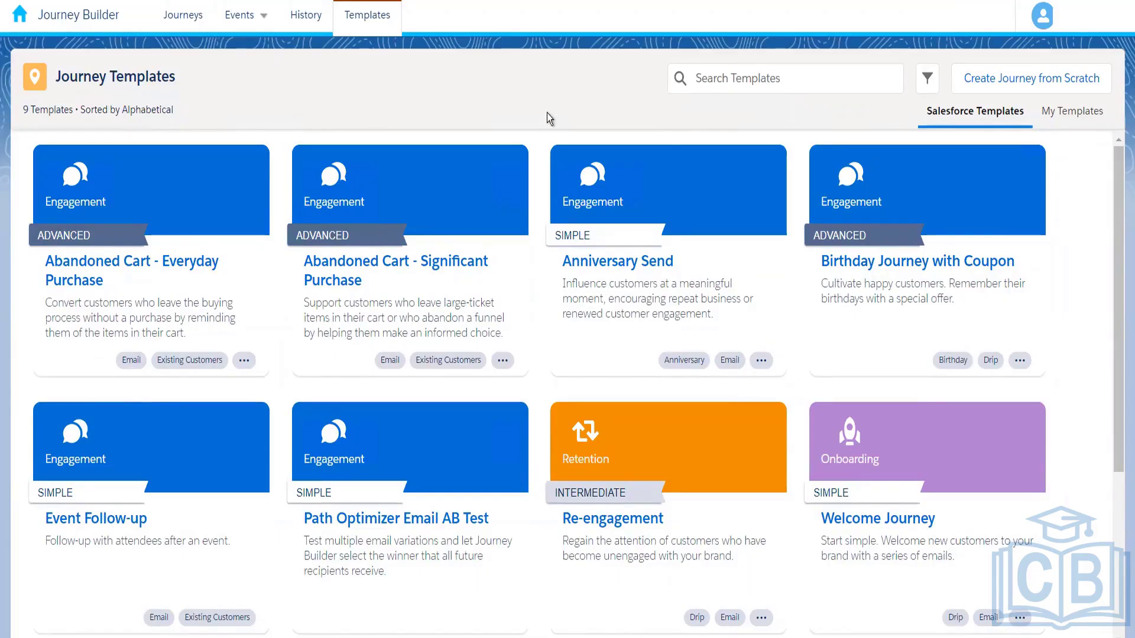
left_click(183, 29)
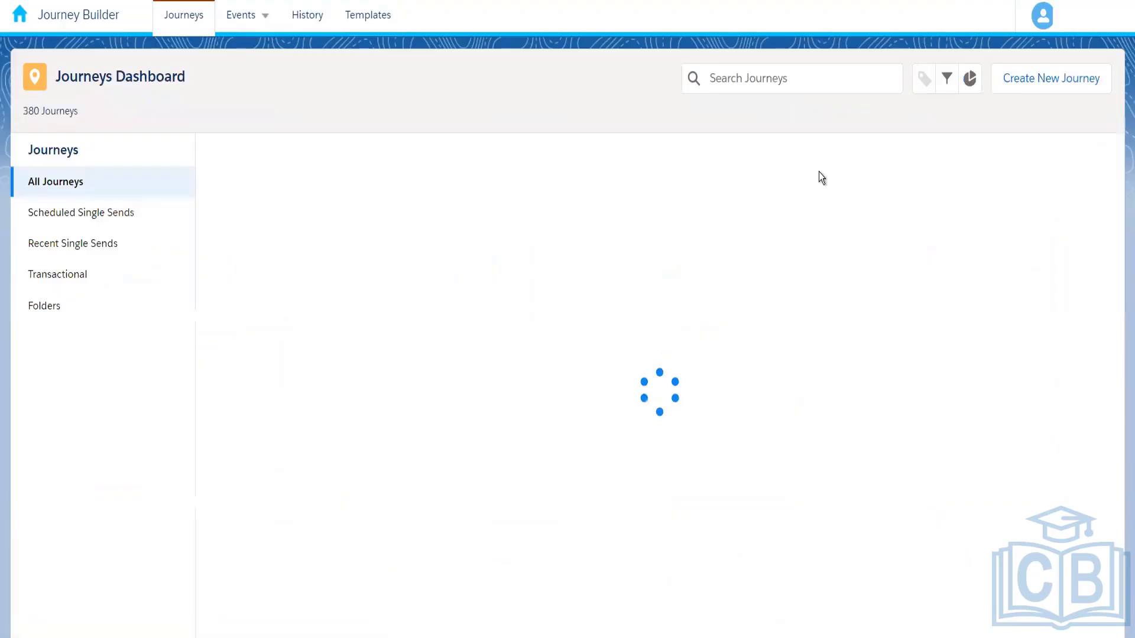
Step: Examine the entry sources and activities available in a new multi-step journey, and leave it without building anything
left_click(1039, 84)
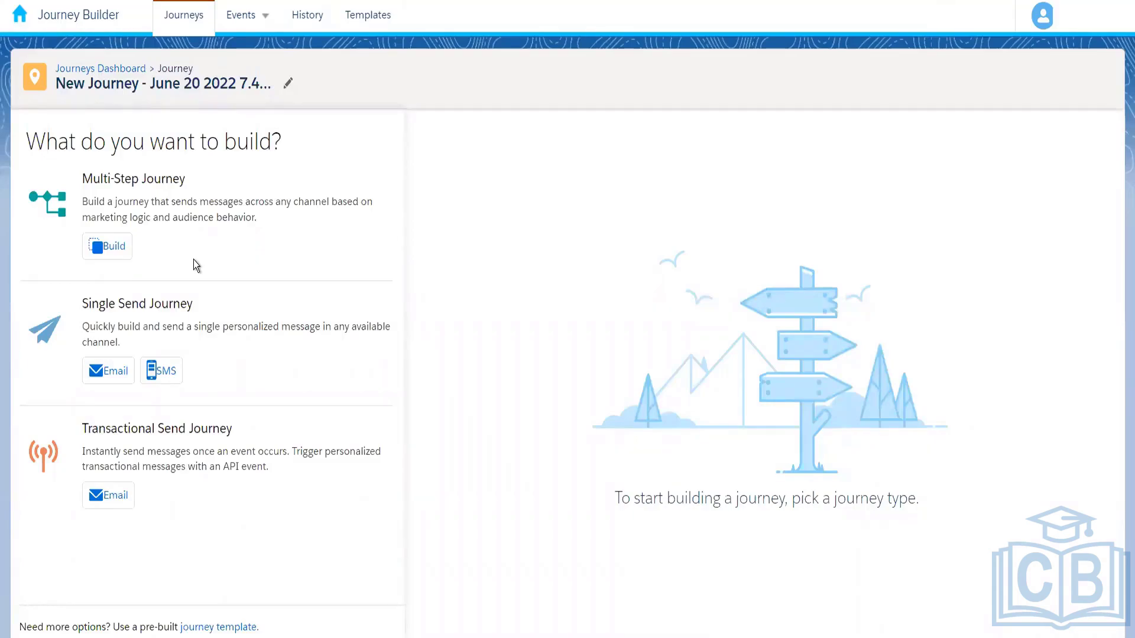
left_click(113, 254)
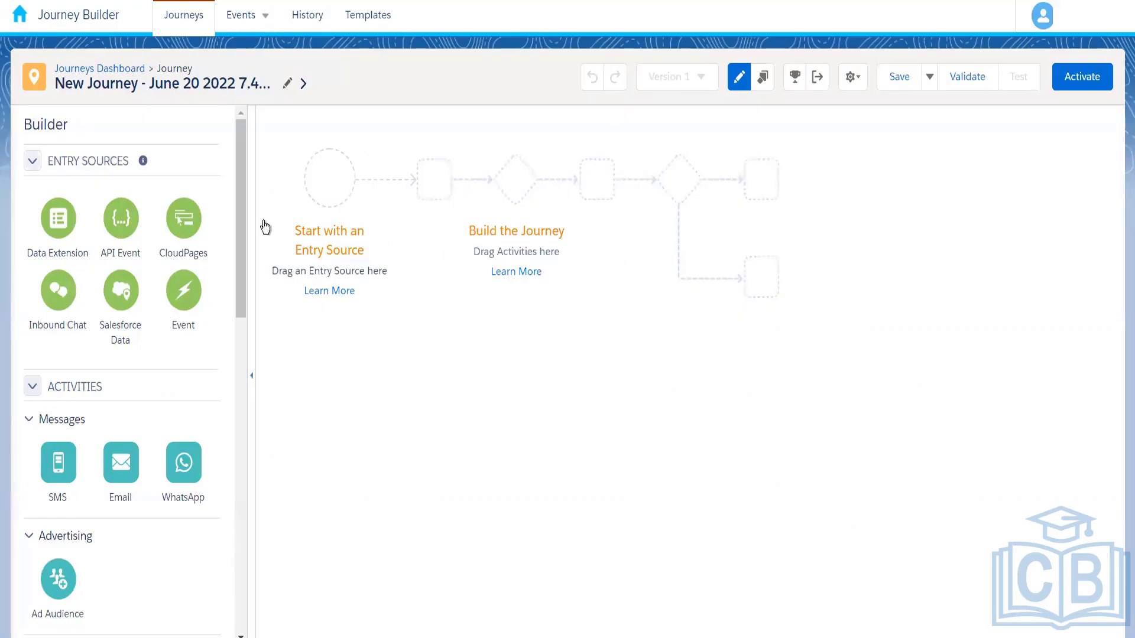
left_click_drag(240, 223, 229, 190)
left_click_drag(243, 298, 240, 396)
left_click_drag(236, 304, 232, 95)
left_click(126, 75)
left_click(673, 283)
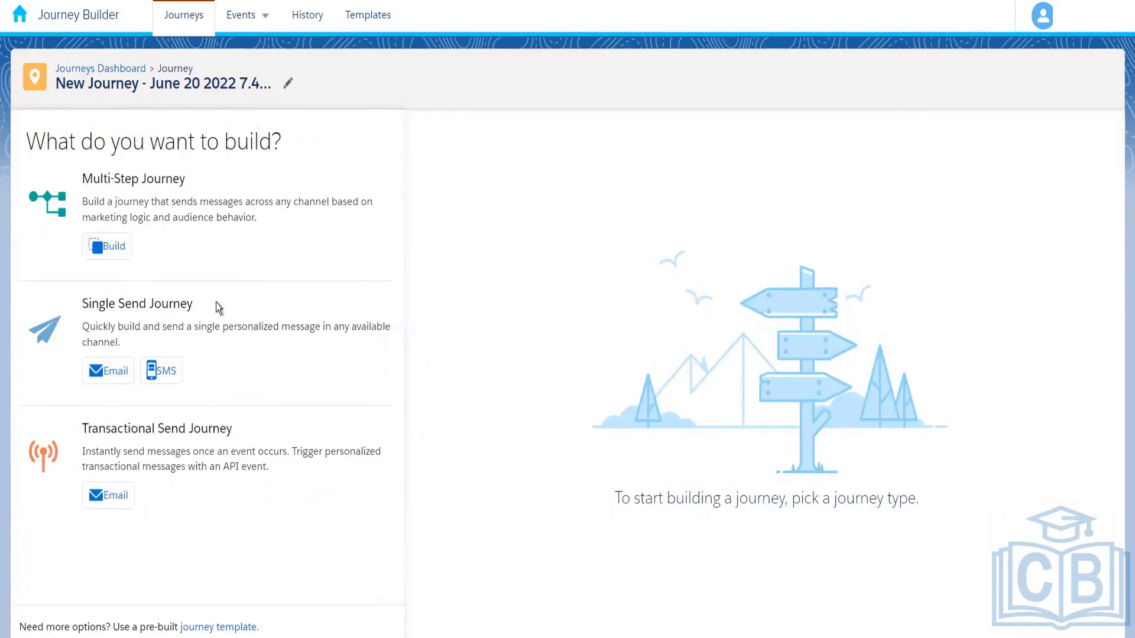
Step: Open a single send email journey to review its setup, and return to the Journeys Dashboard
left_click(112, 371)
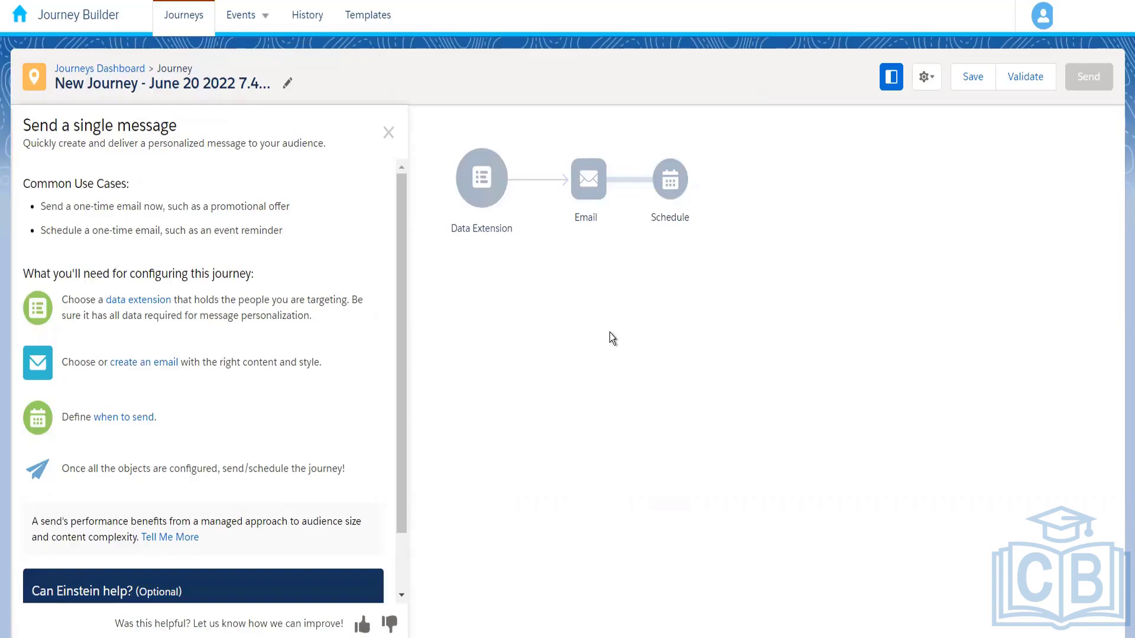
left_click(115, 70)
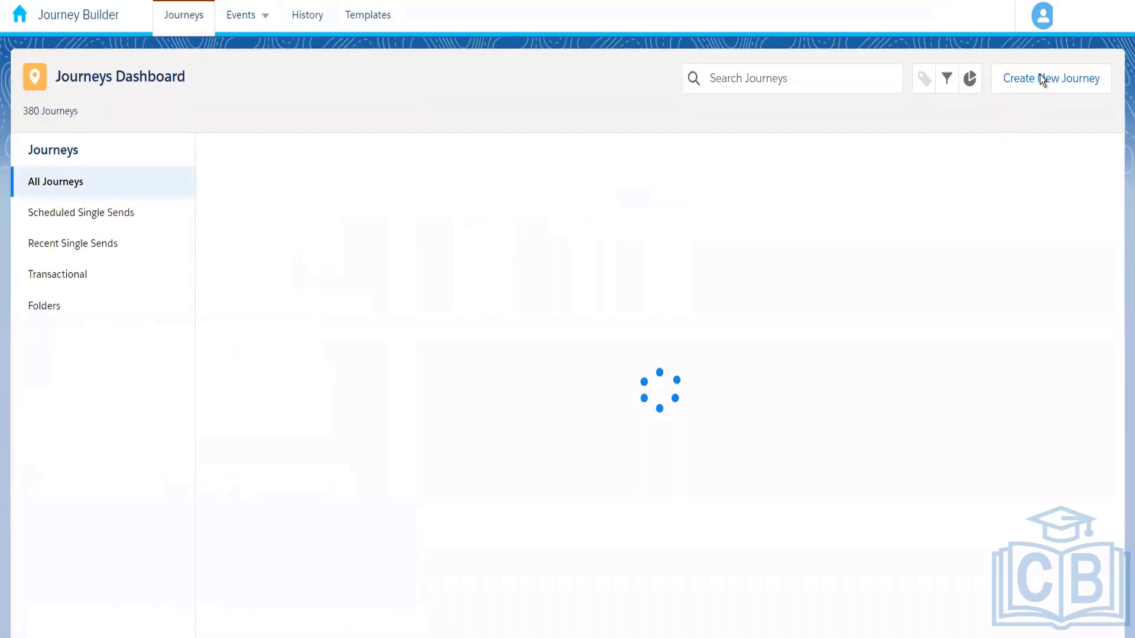
Step: Open a new transactional send email journey to review its setup, and return to the Journeys Dashboard
left_click(1056, 88)
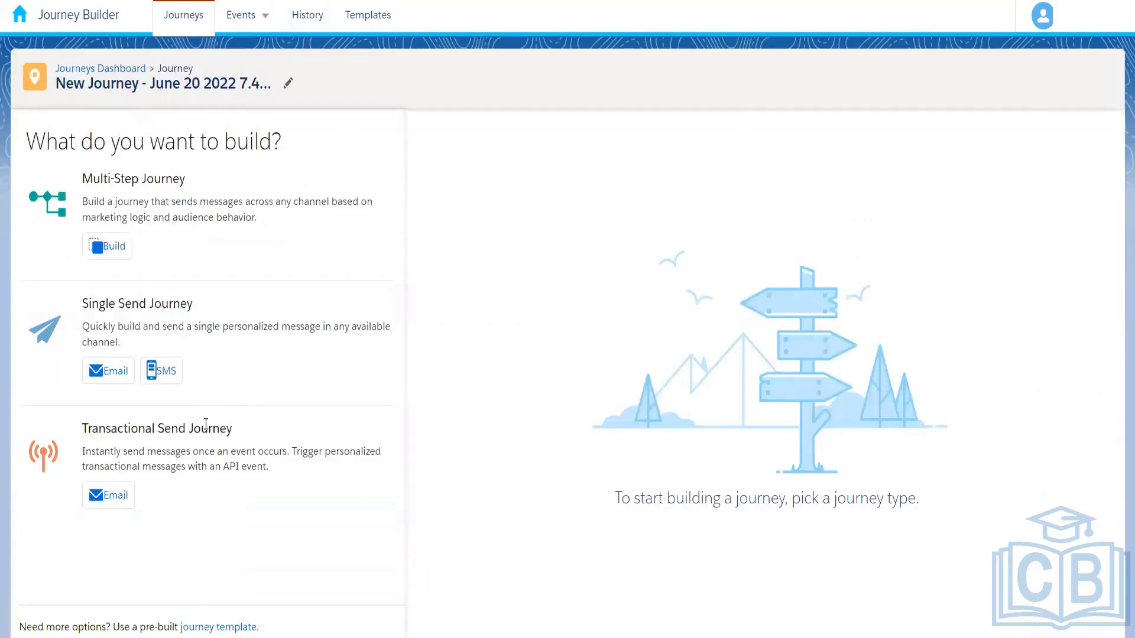
left_click(118, 497)
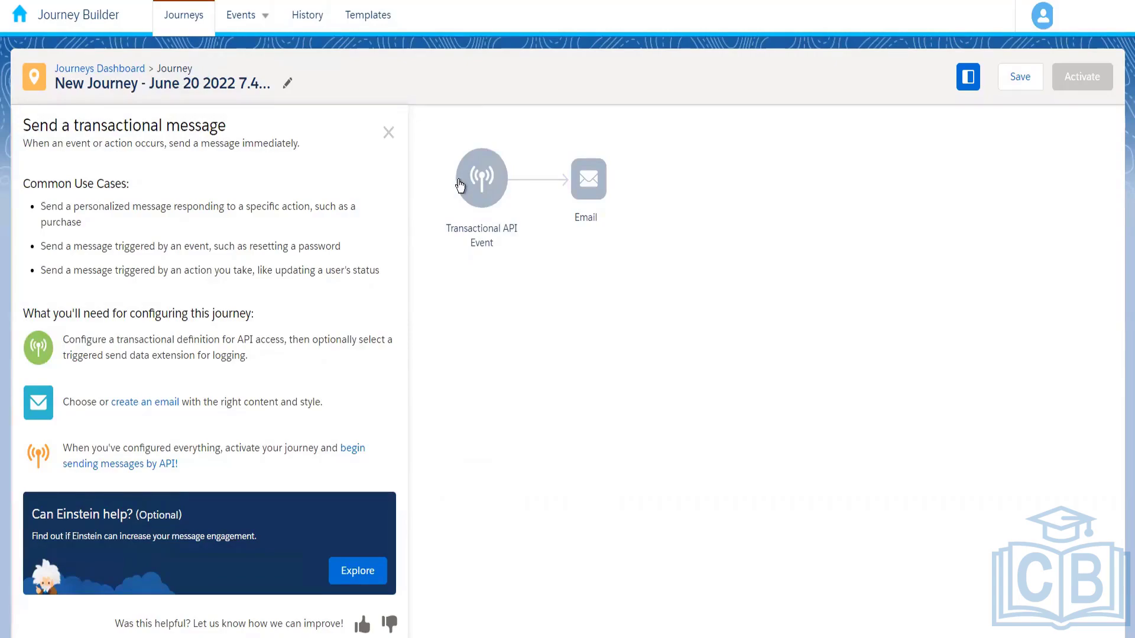
left_click(389, 134)
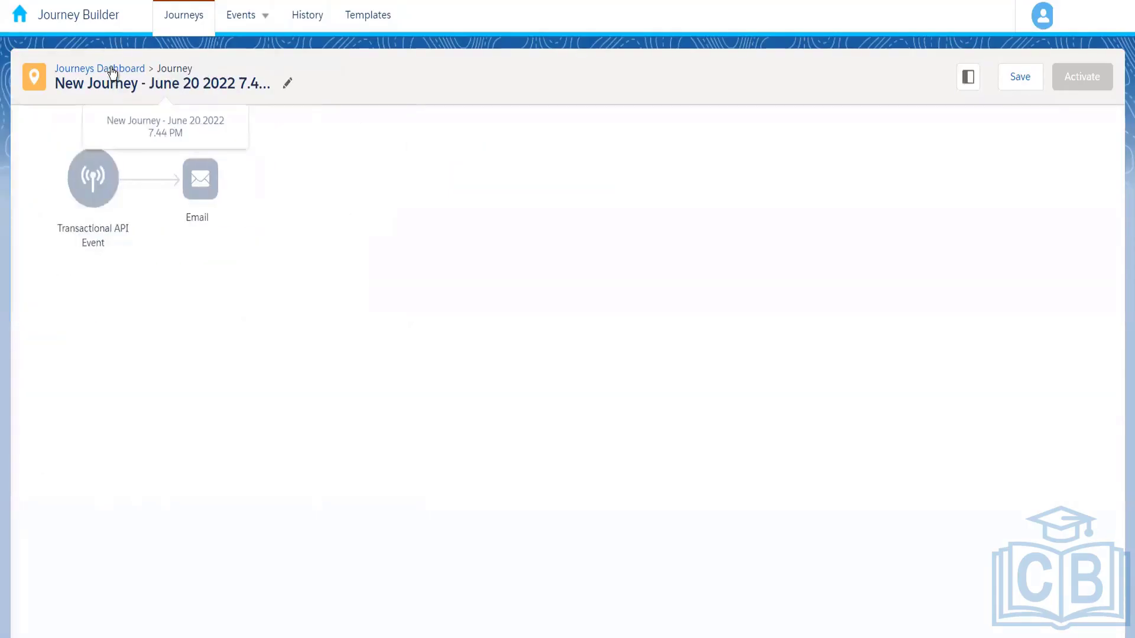
left_click(112, 70)
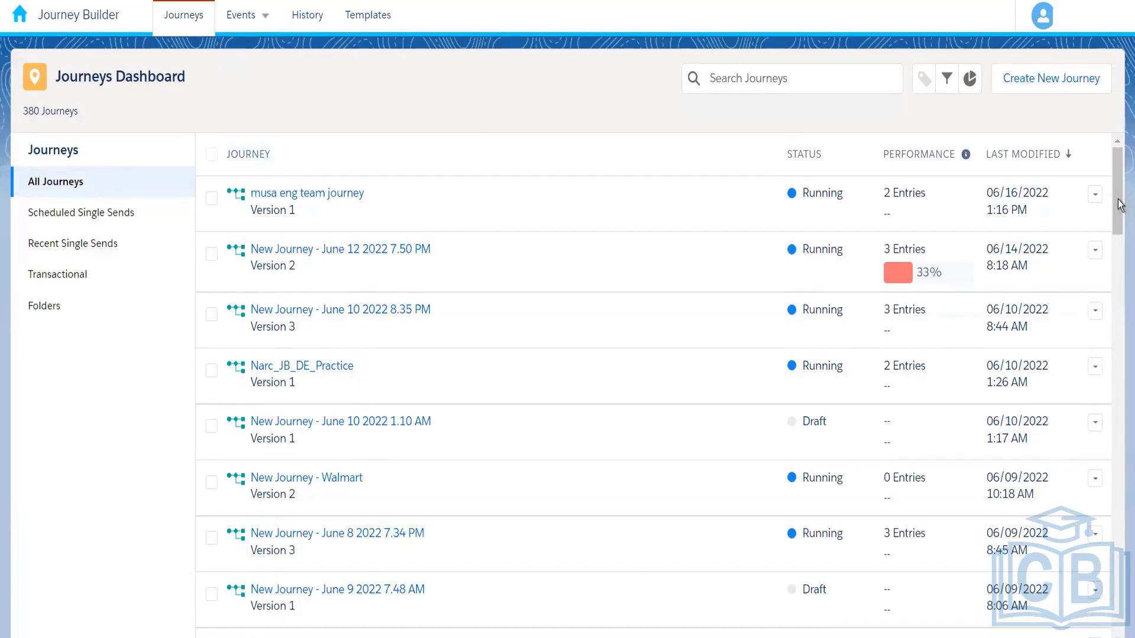
Step: Create a new multi-step journey and place a Data Extension entry source at its start
left_click(1058, 88)
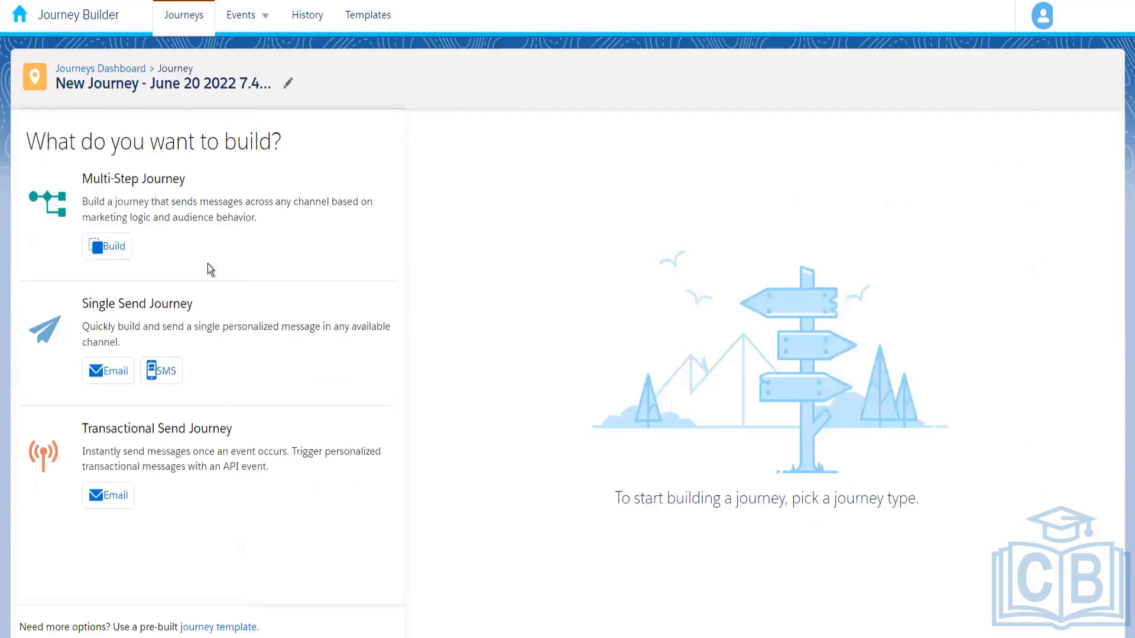
left_click(118, 249)
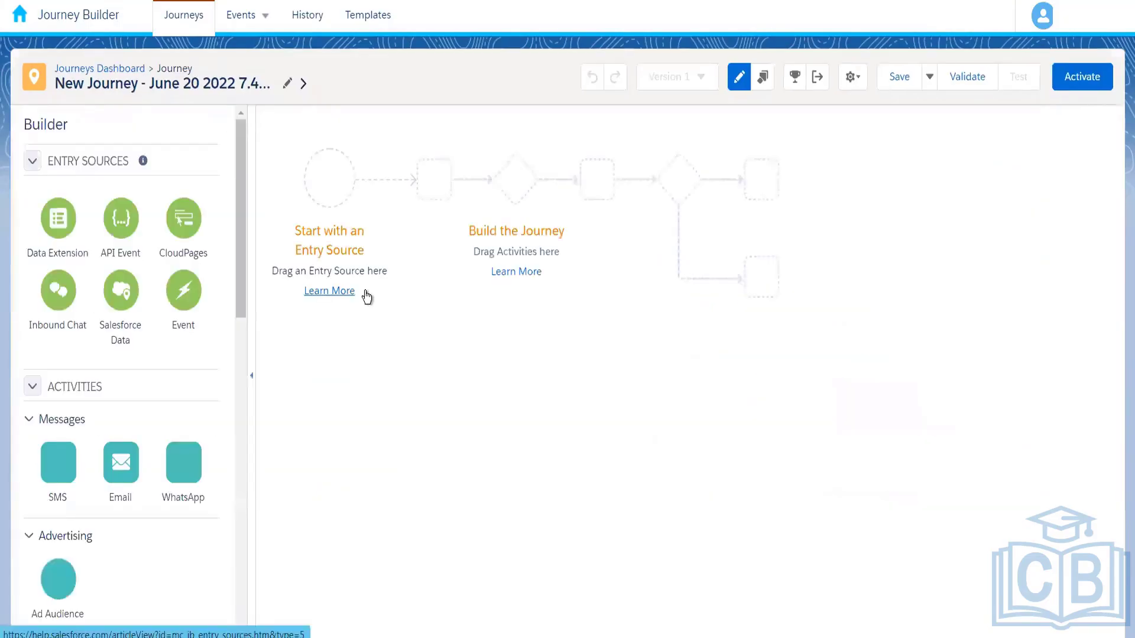
left_click_drag(242, 271, 239, 225)
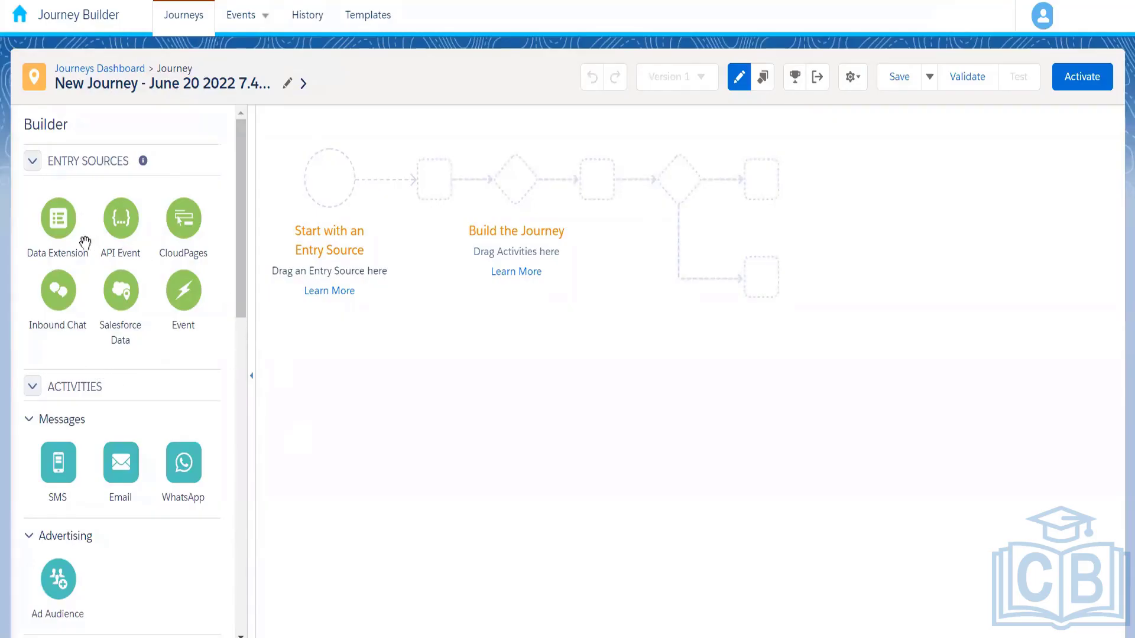
left_click_drag(56, 223, 328, 185)
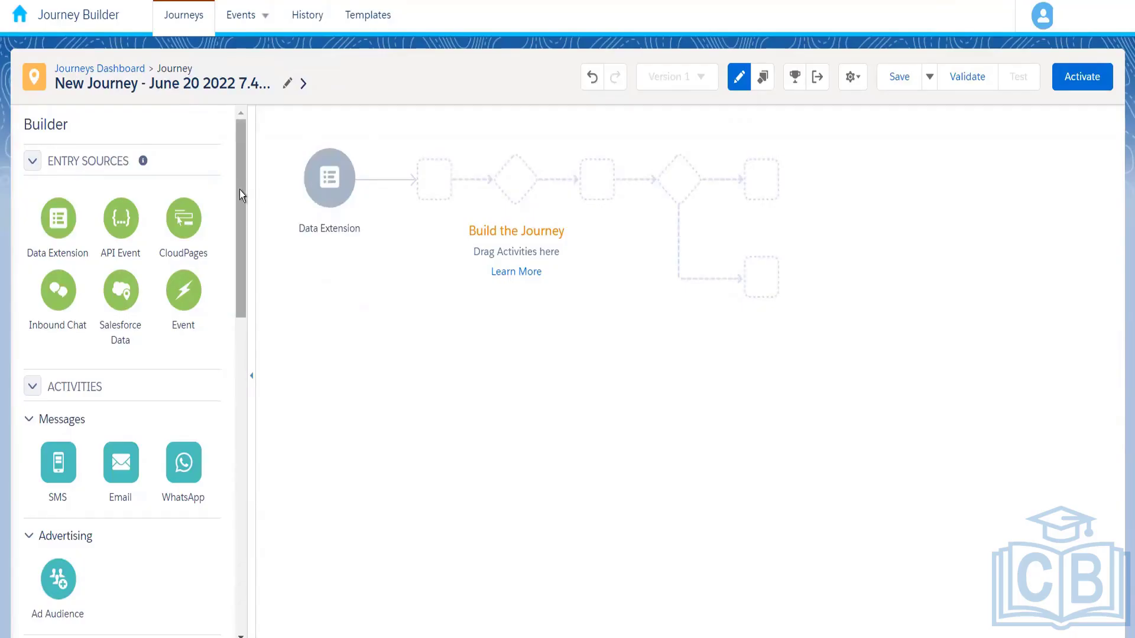
left_click_drag(239, 190, 242, 155)
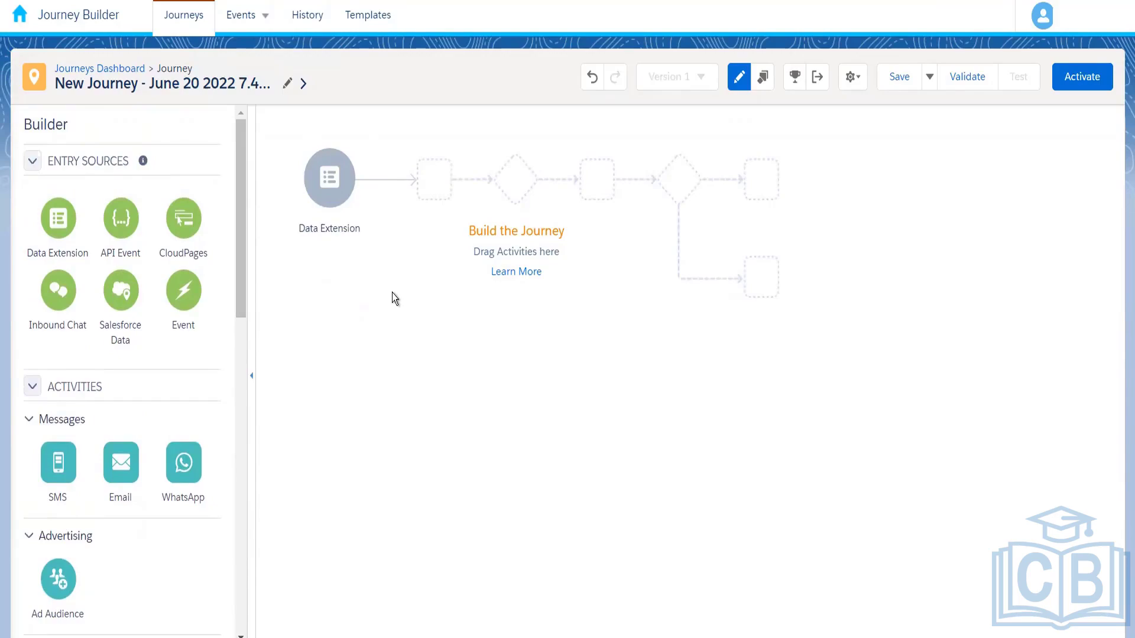
Step: Select the Amazon_Customers data extension from the folder starting with 004 as the journey's entry audience
mouse_move(325, 173)
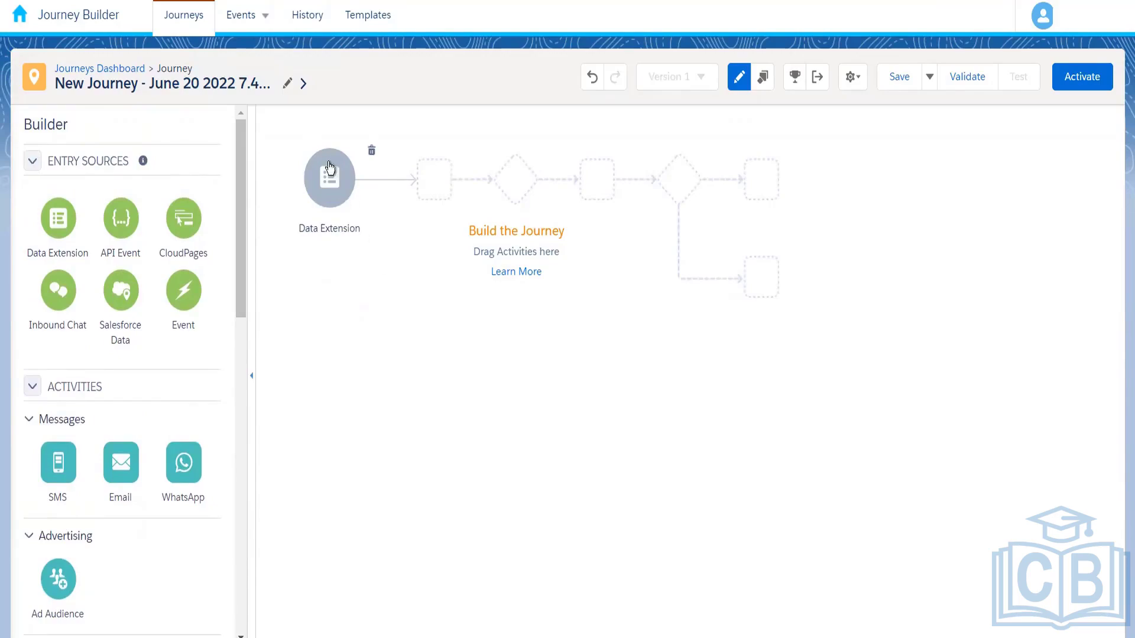
left_click(387, 218)
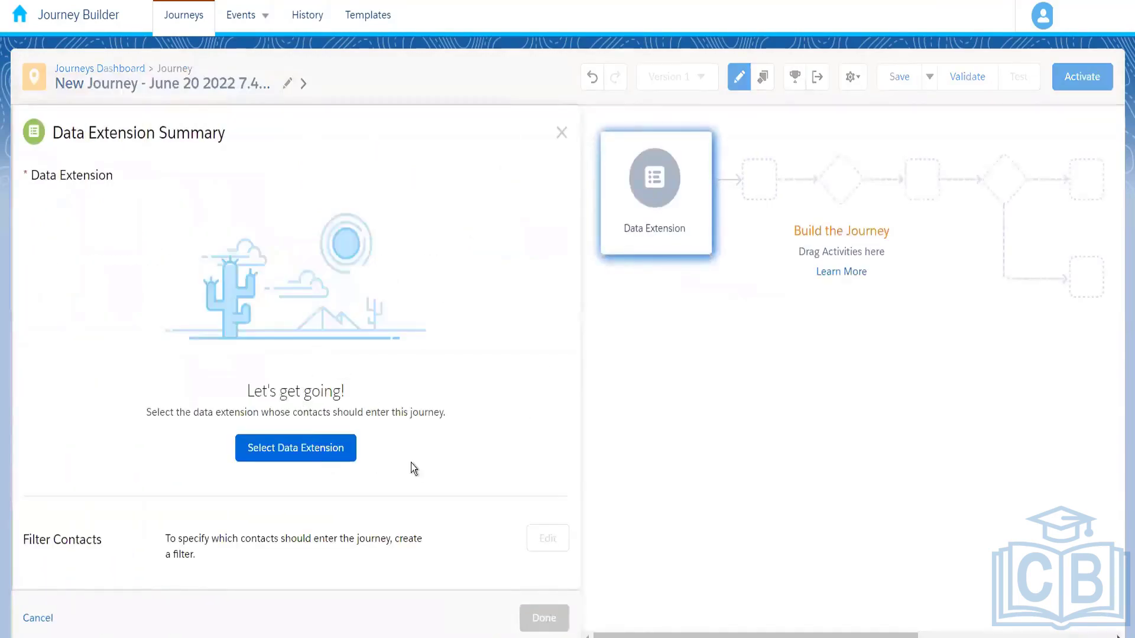
left_click(297, 455)
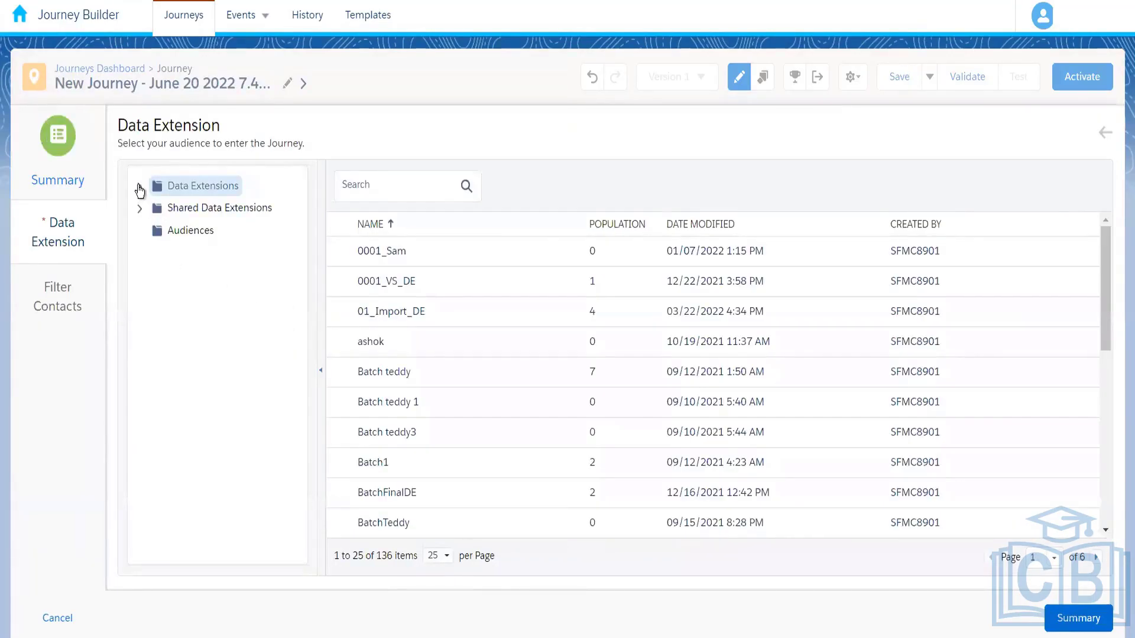
left_click(139, 188)
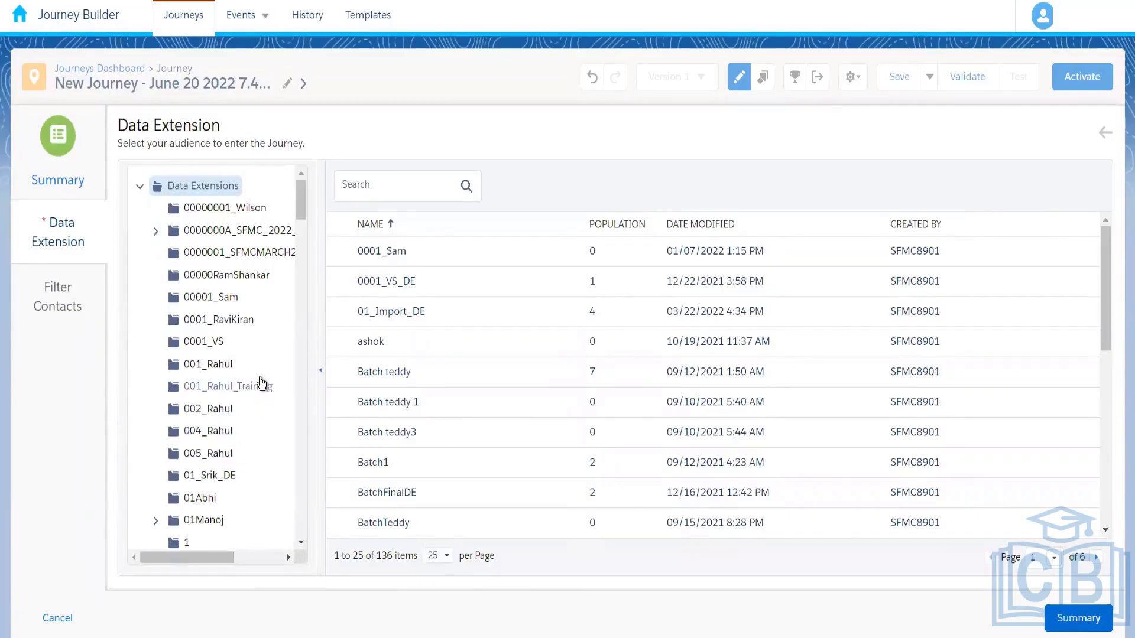
left_click(214, 438)
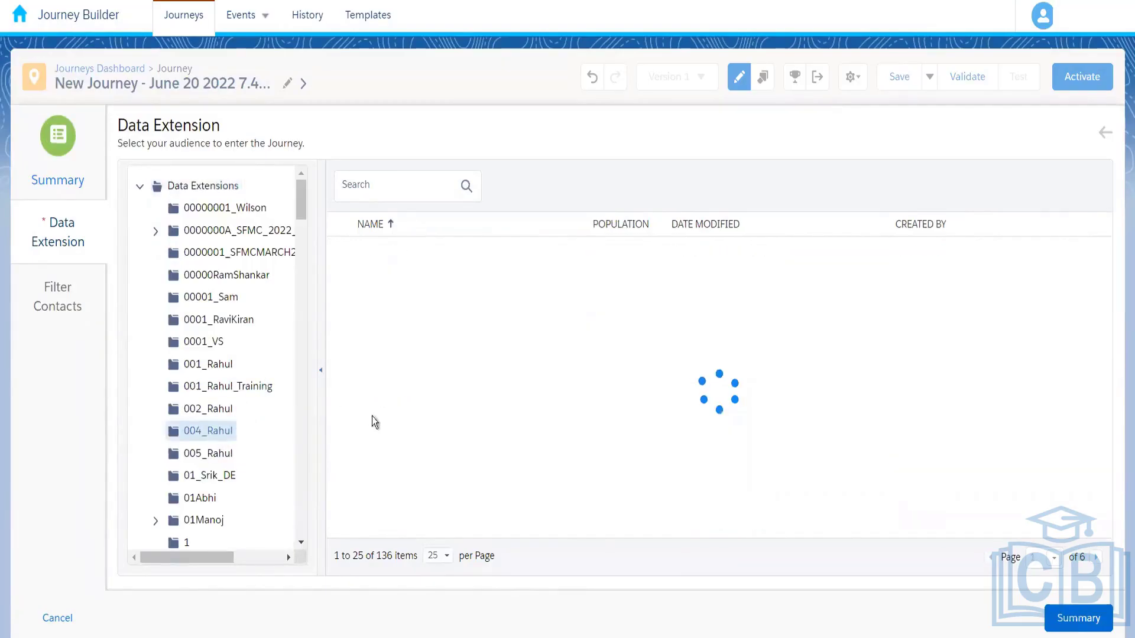
left_click(472, 260)
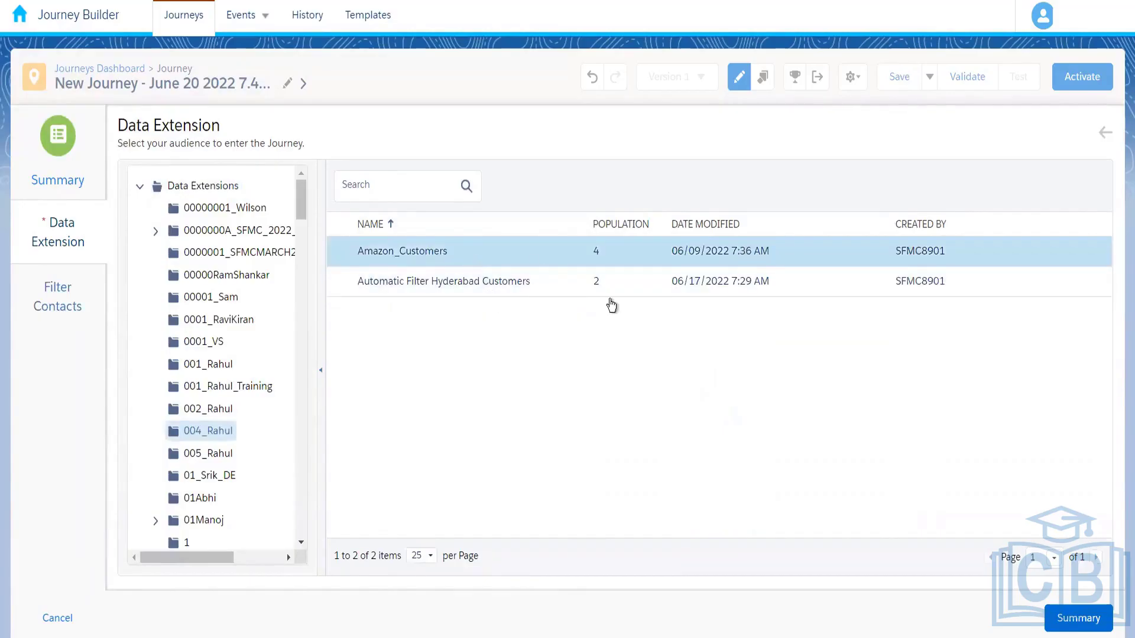
Step: Review the Contact Data attributes available for filtering contacts, and confirm the Amazon_Customers entry source without adding a filter
left_click(1071, 622)
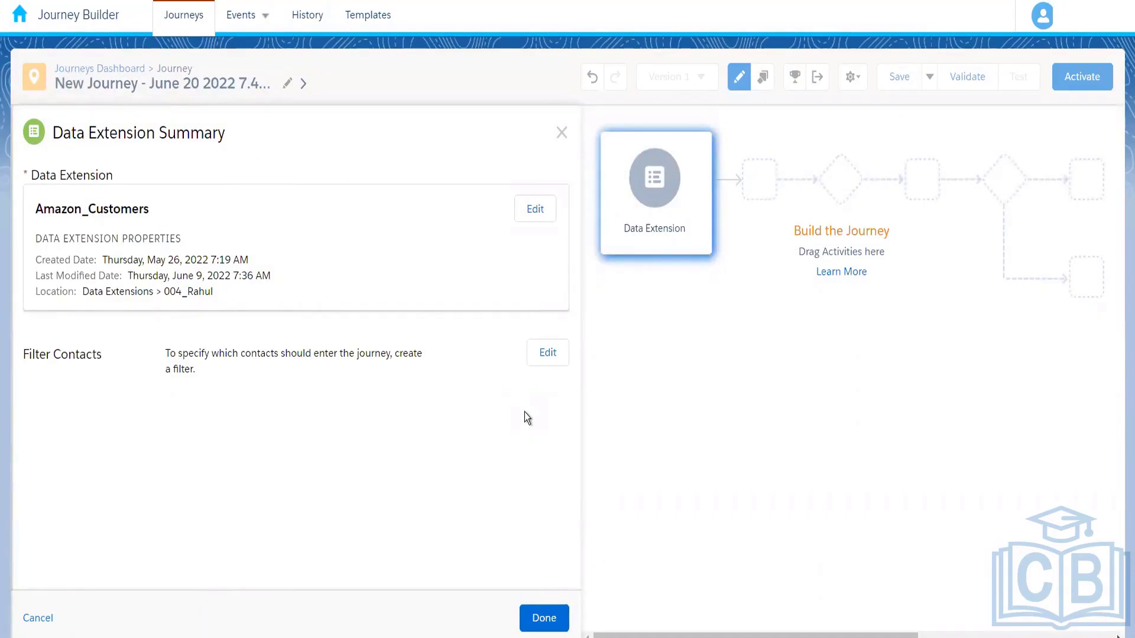
left_click(538, 355)
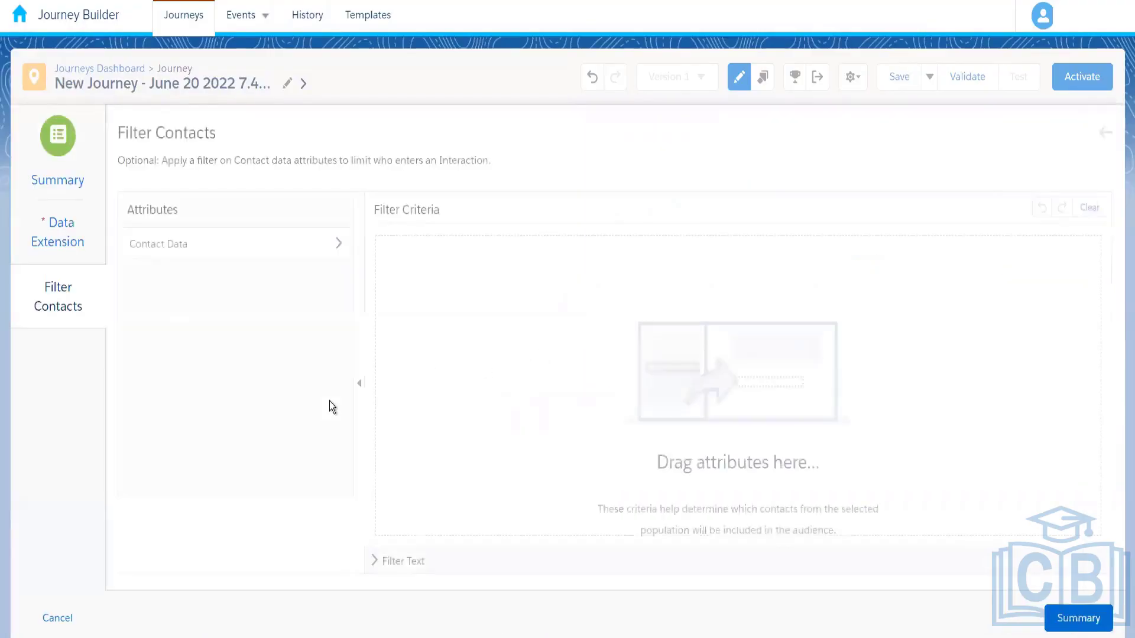
left_click(329, 248)
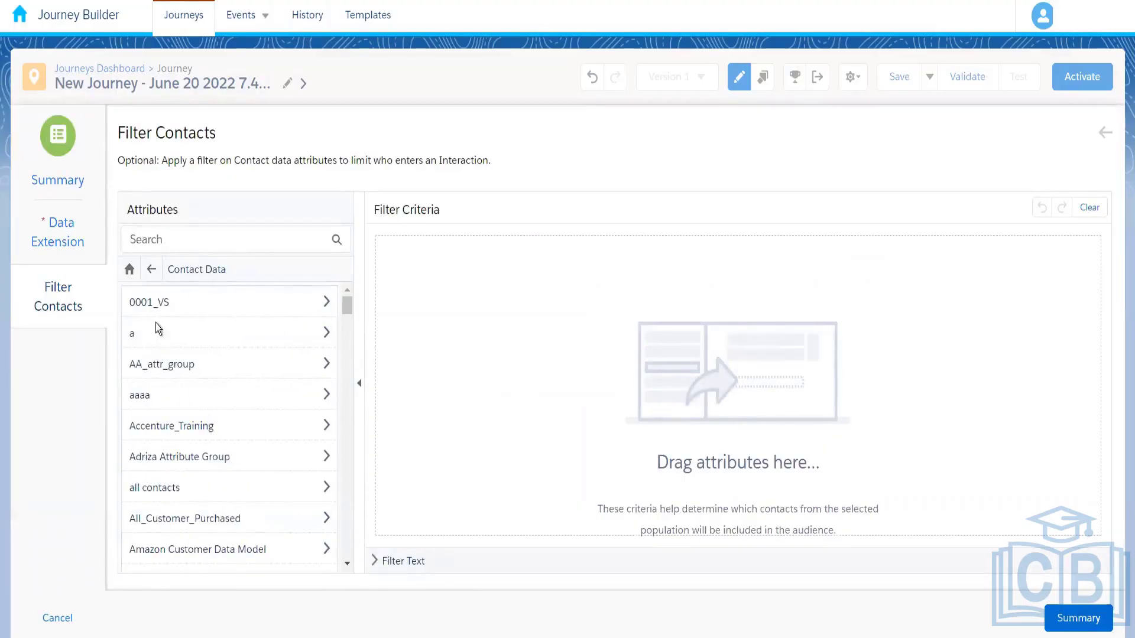
left_click(152, 270)
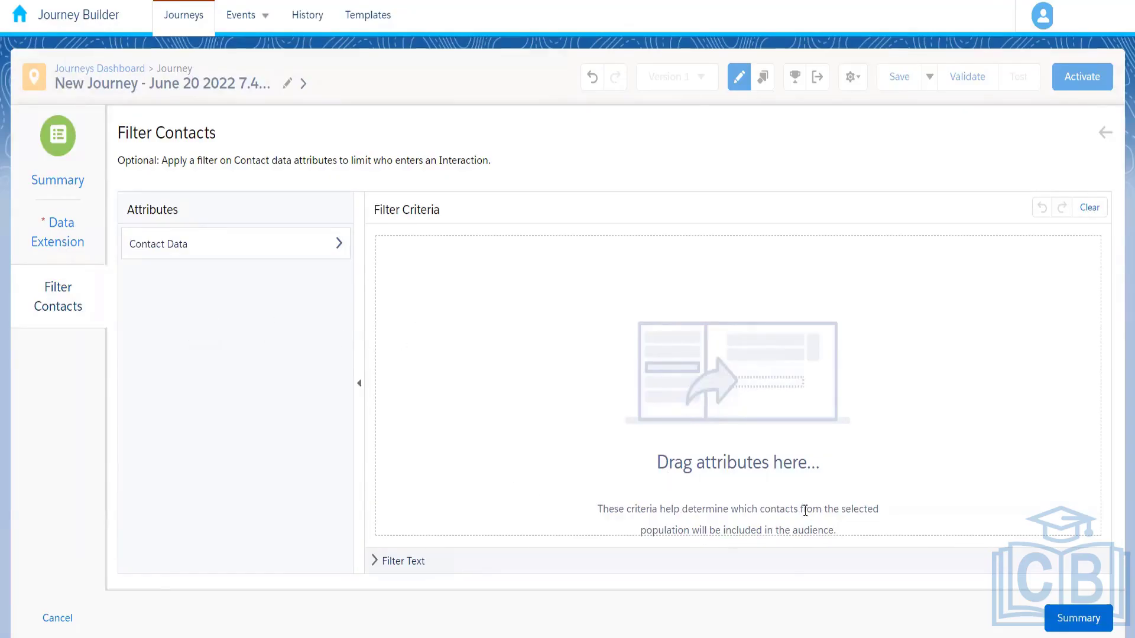
left_click(1078, 618)
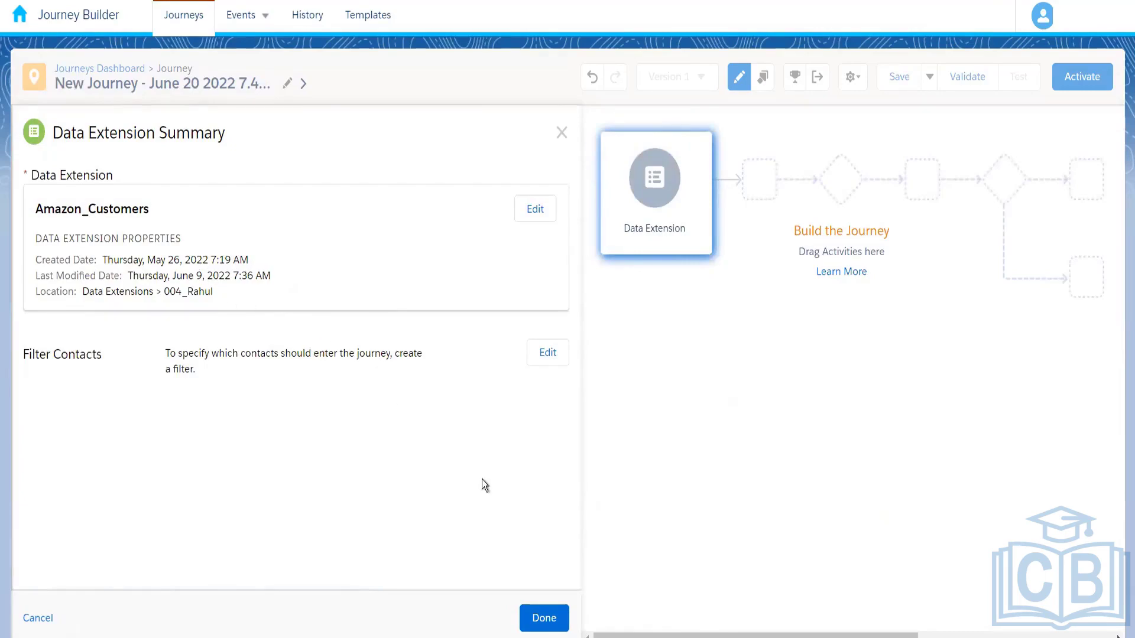
left_click(541, 624)
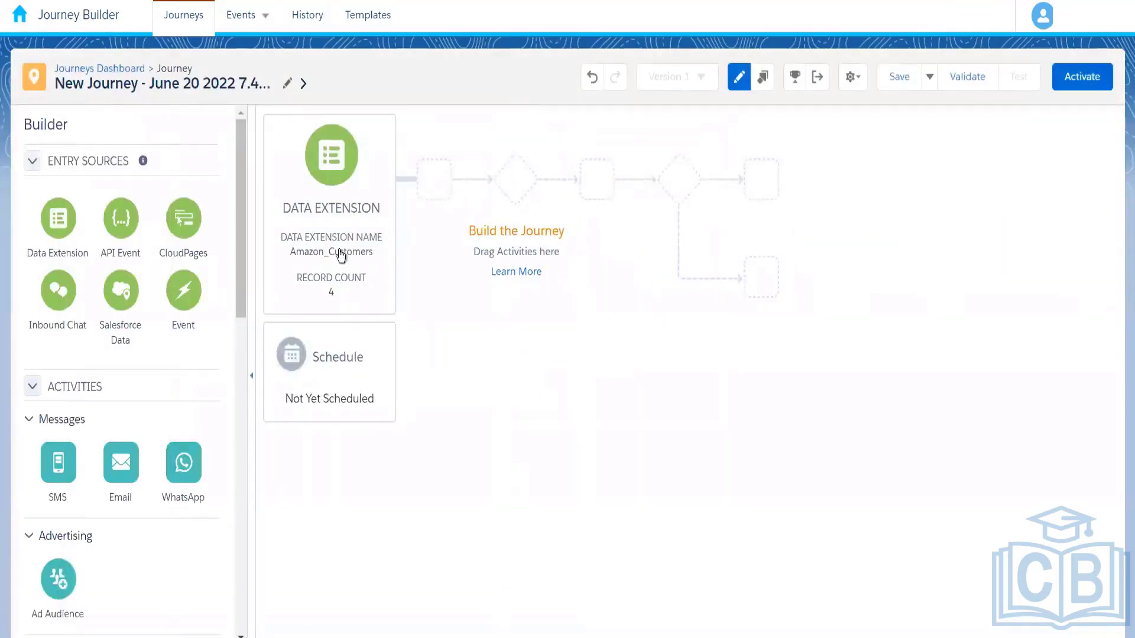
Step: Choose Recurring as the schedule type for the journey's entry schedule
left_click(338, 395)
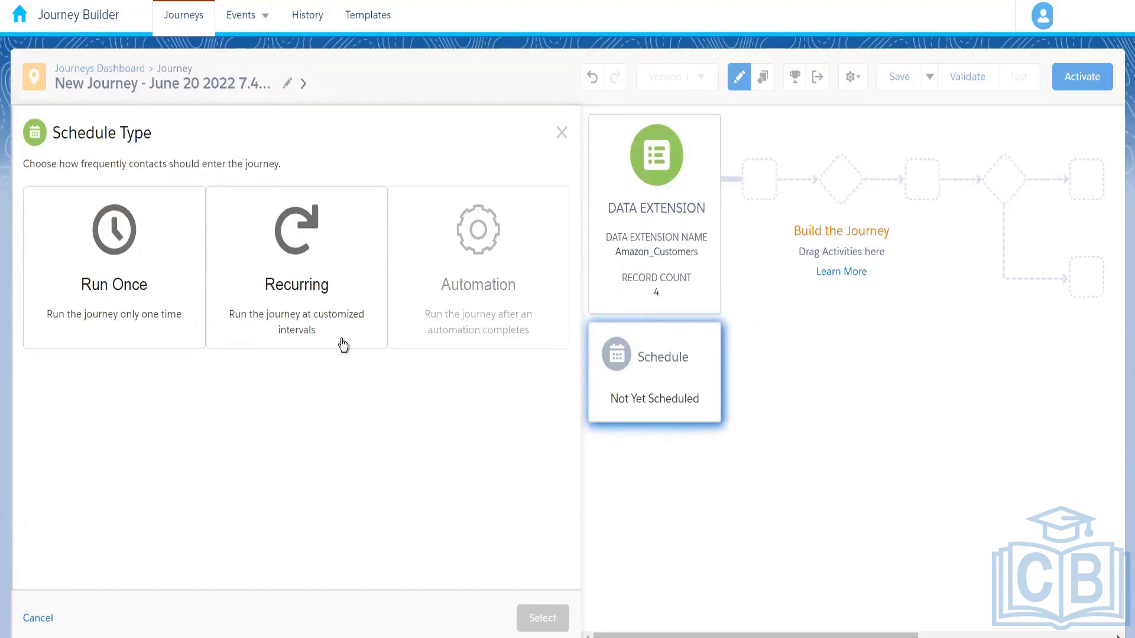
left_click(100, 325)
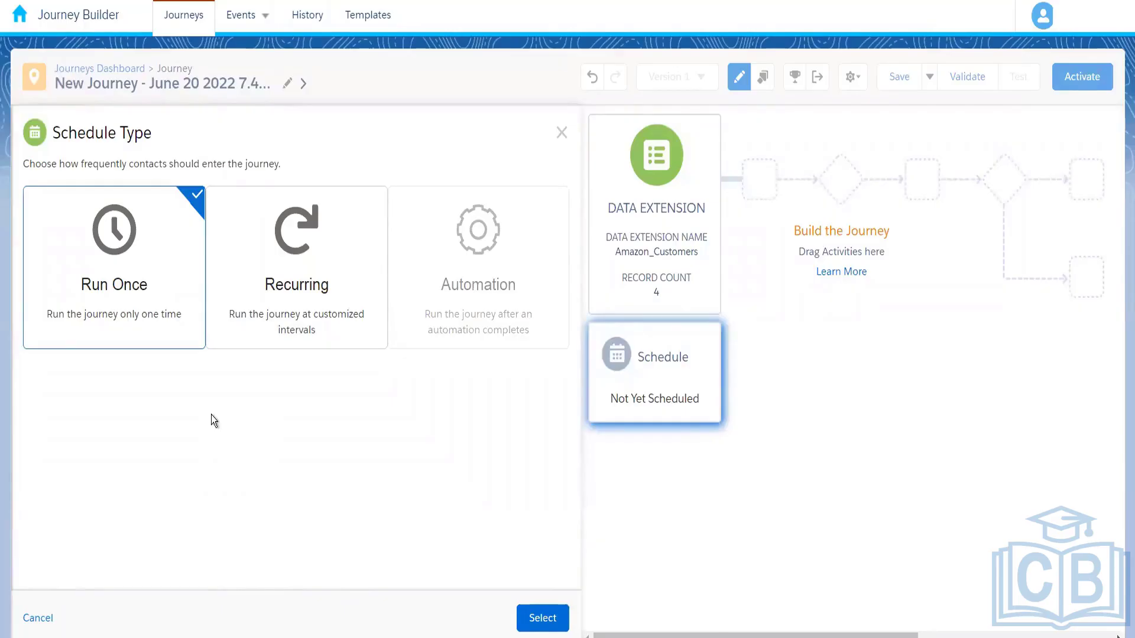
left_click(290, 319)
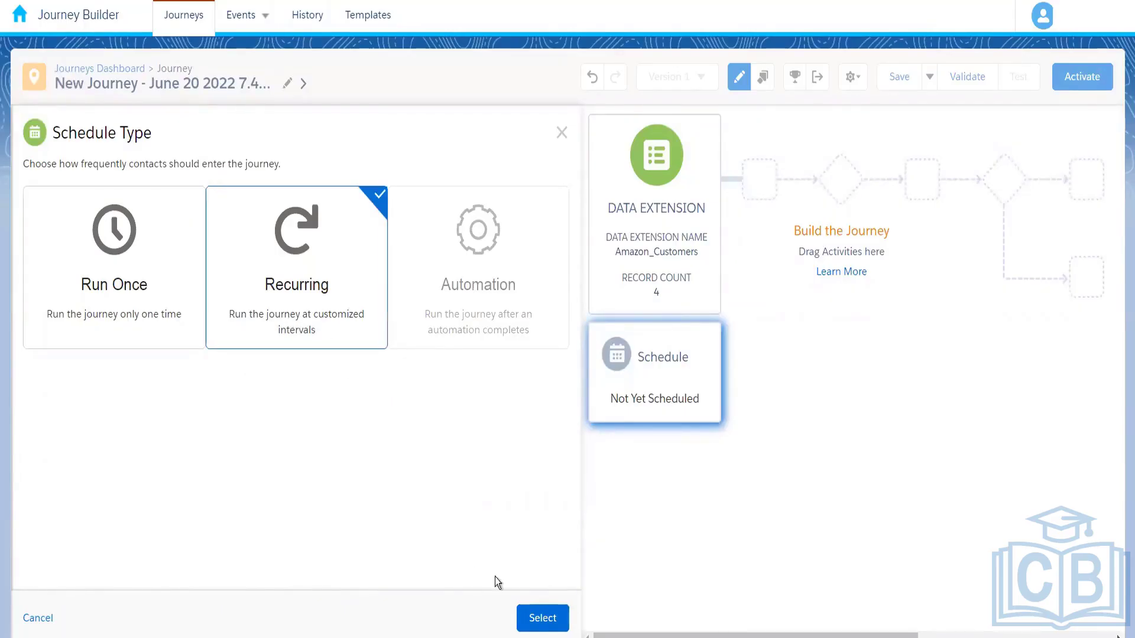
left_click(540, 618)
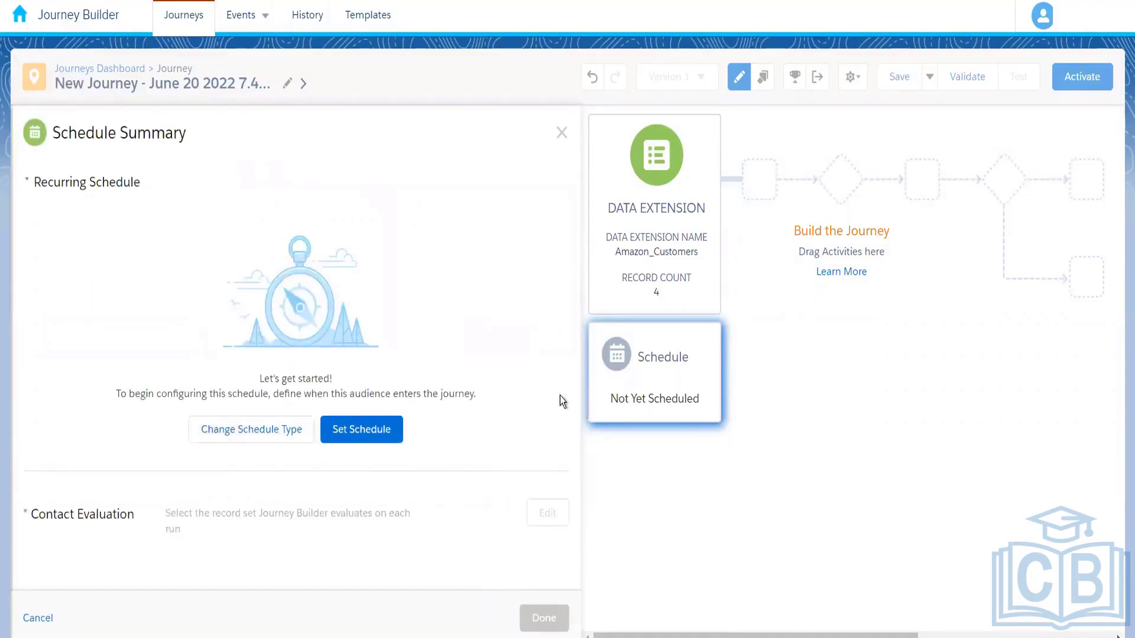
Step: Set the recurring schedule to start on 06/21/2022, repeat daily and never end
left_click(362, 428)
left_click(387, 427)
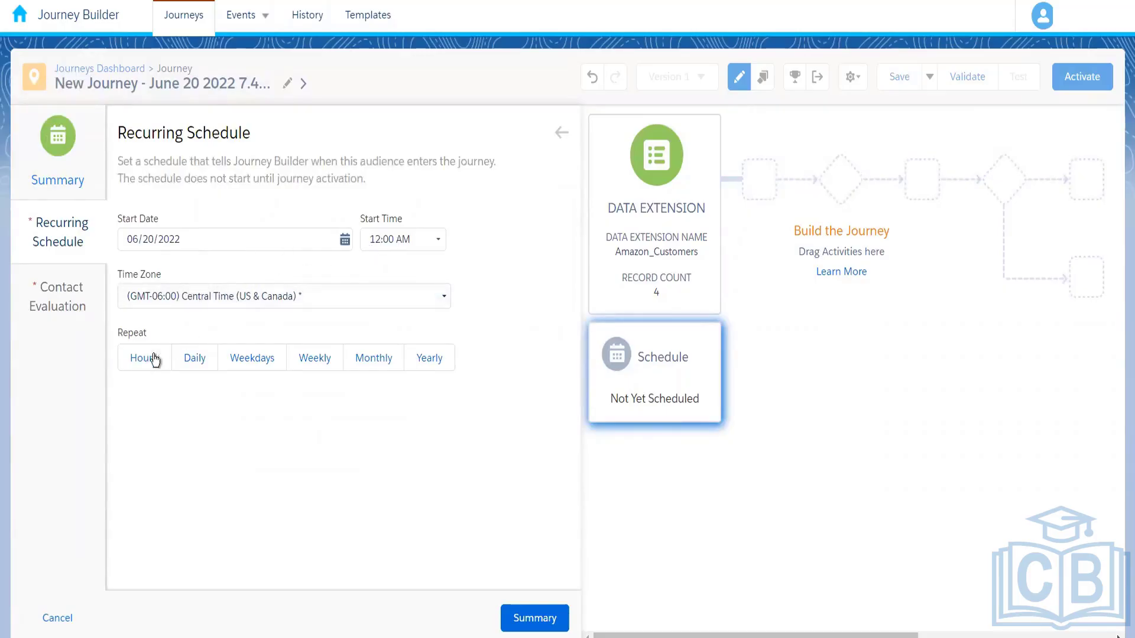
left_click(186, 363)
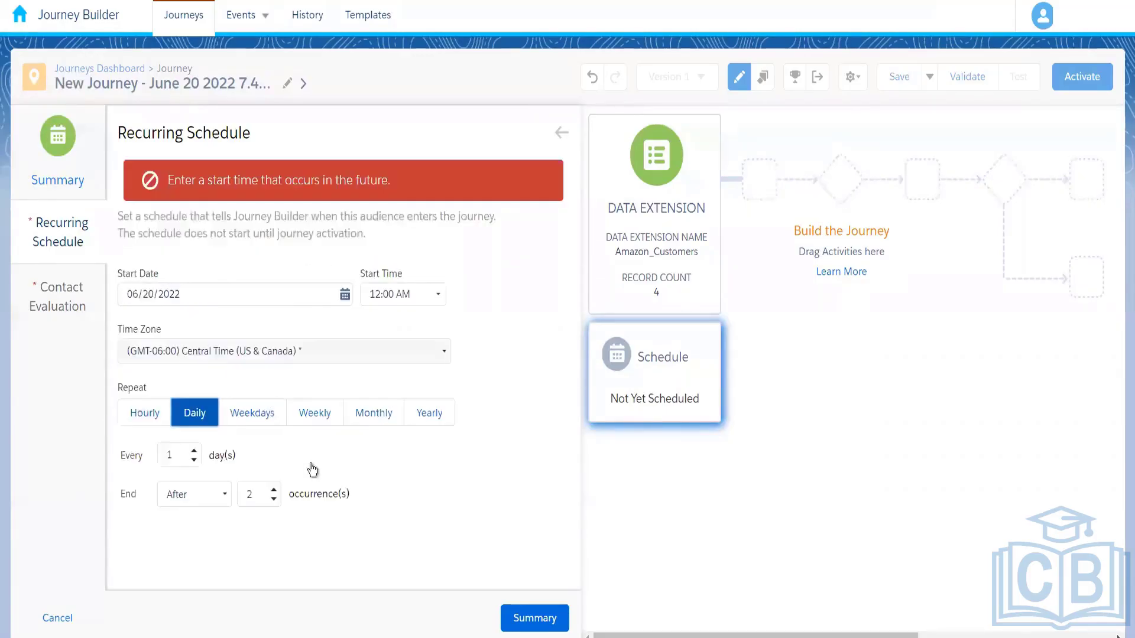
left_click(266, 297)
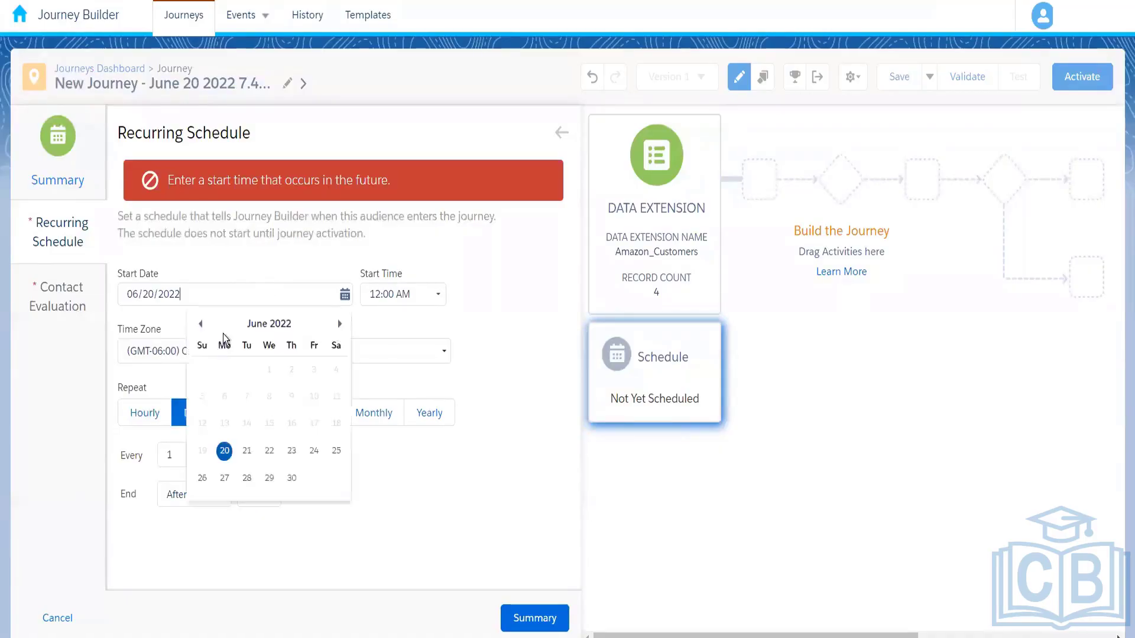
left_click(247, 451)
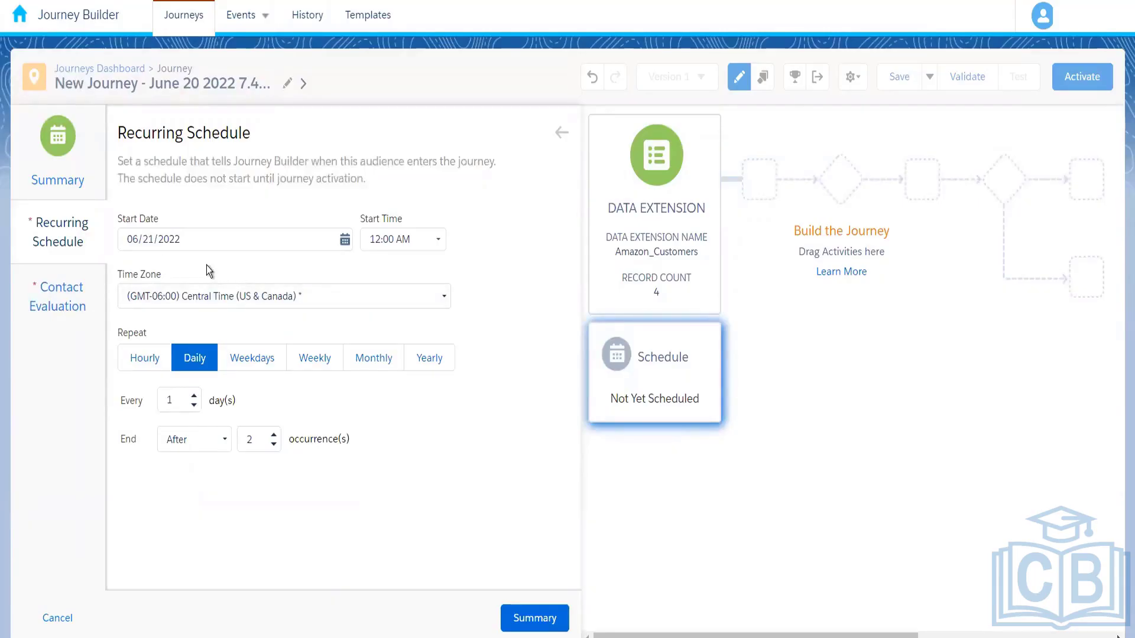
left_click(209, 443)
left_click(202, 470)
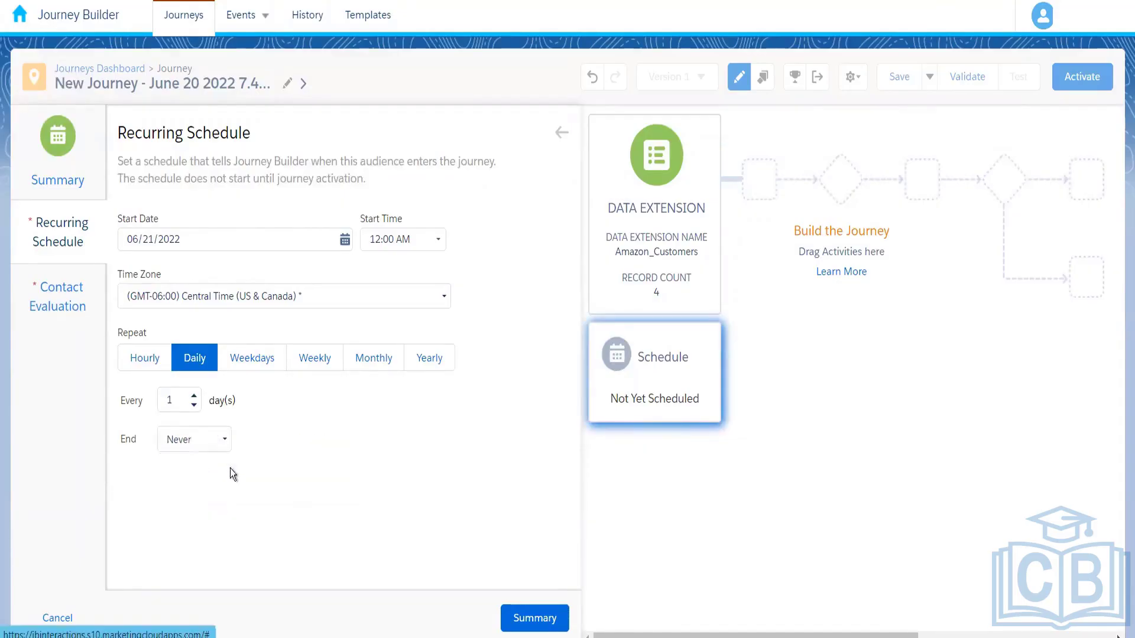